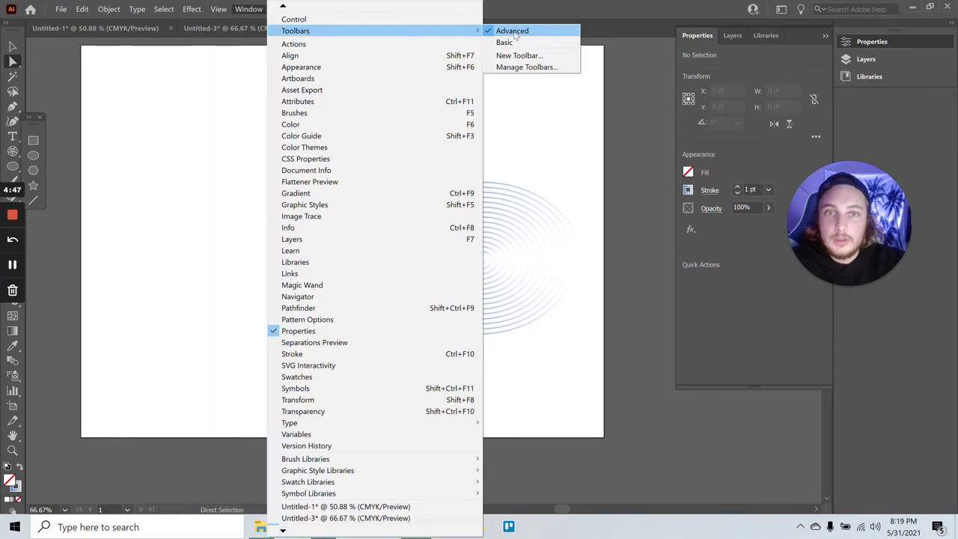
mouse_move(218, 9)
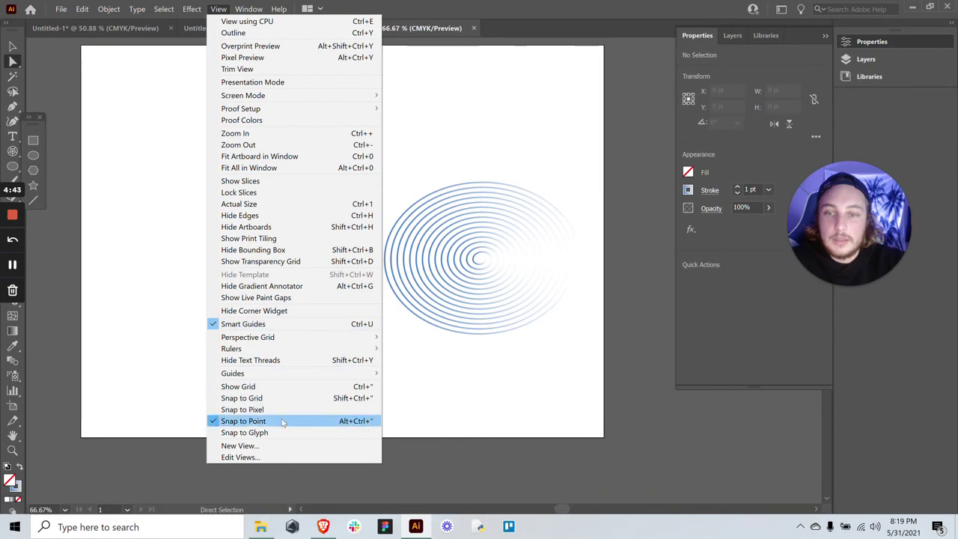
left_click(138, 221)
Draw a trial spiral about 344 × 350 pt with the Spiral tool on the empty half of the artboard and delete it
left_click(12, 152)
left_click(38, 201)
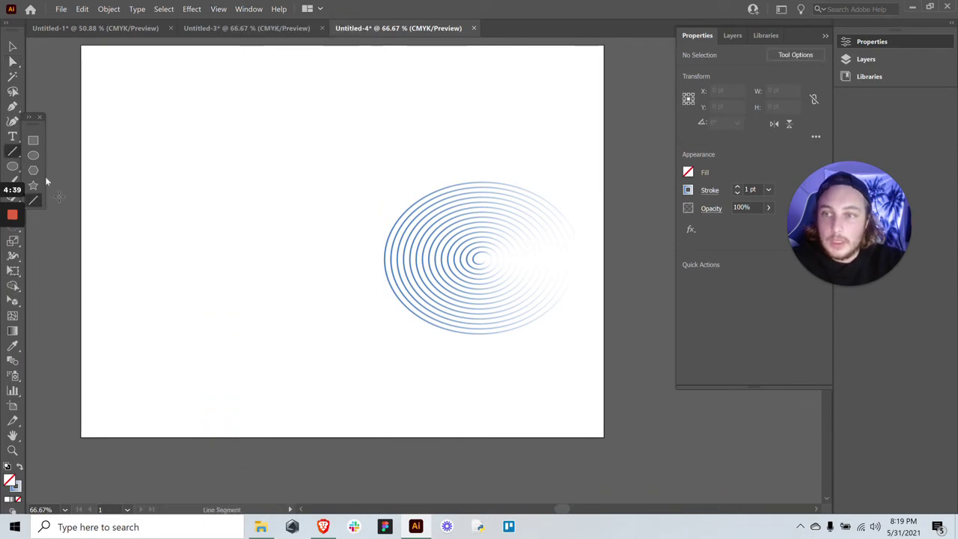
left_click(13, 154)
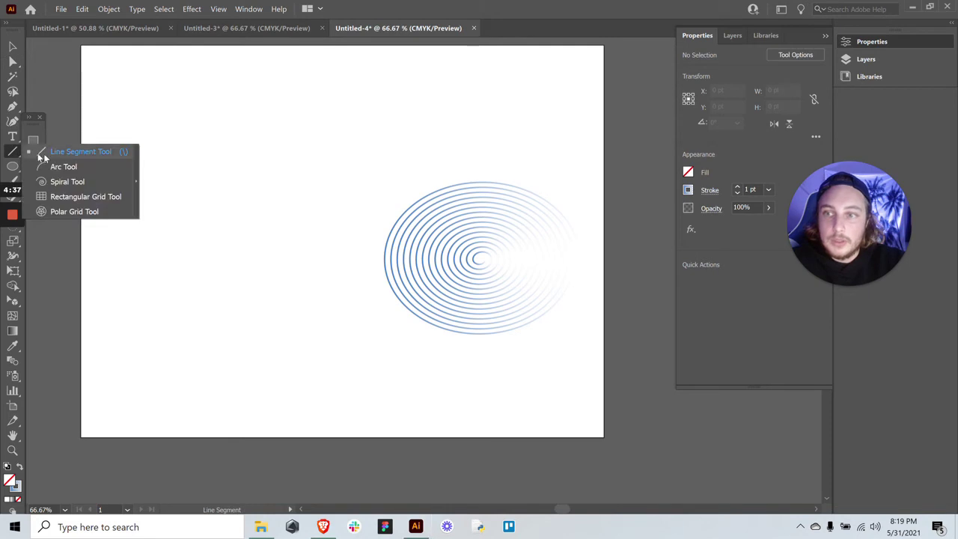
left_click(74, 184)
left_click_drag(128, 148, 220, 252)
key("v")
left_click_drag(136, 138, 256, 177)
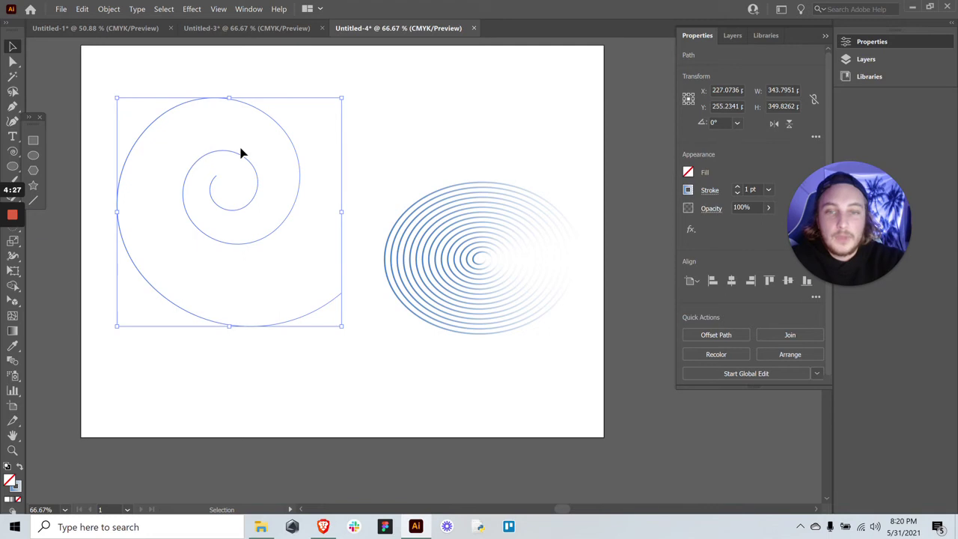
key("Delete")
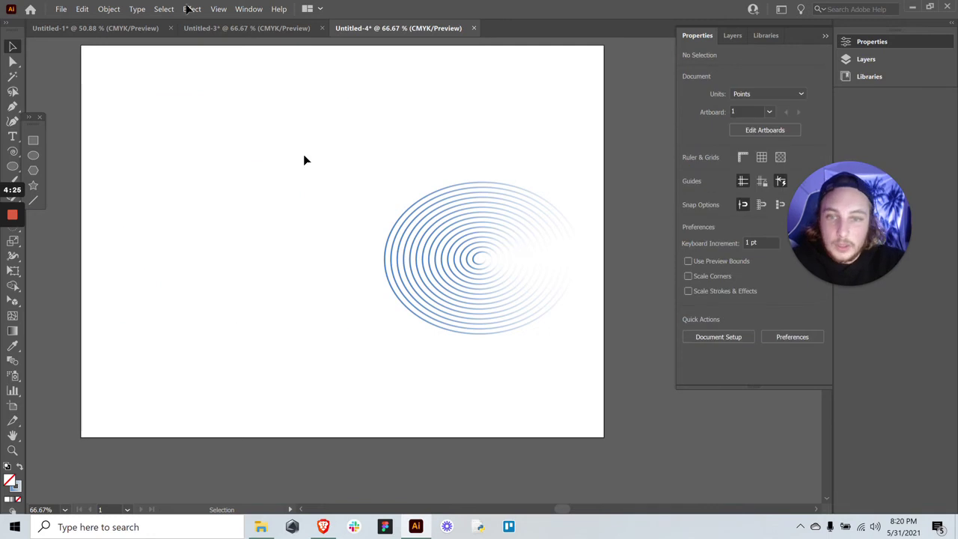
Create a 253.8 × 230.36 pt polar grid with 30 concentric and 0 radial dividers, and place it on the empty half of the artboard
left_click_drag(12, 151, 71, 211)
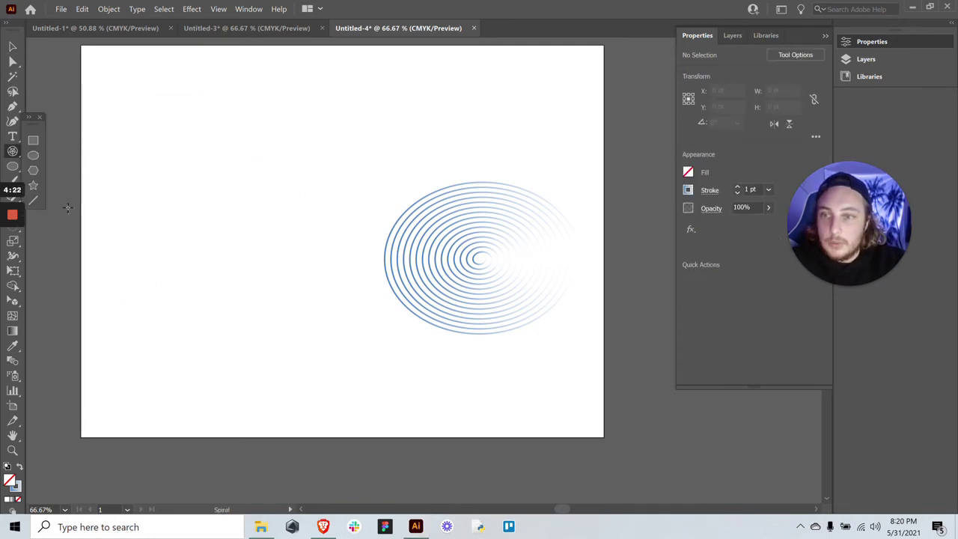
left_click(215, 214)
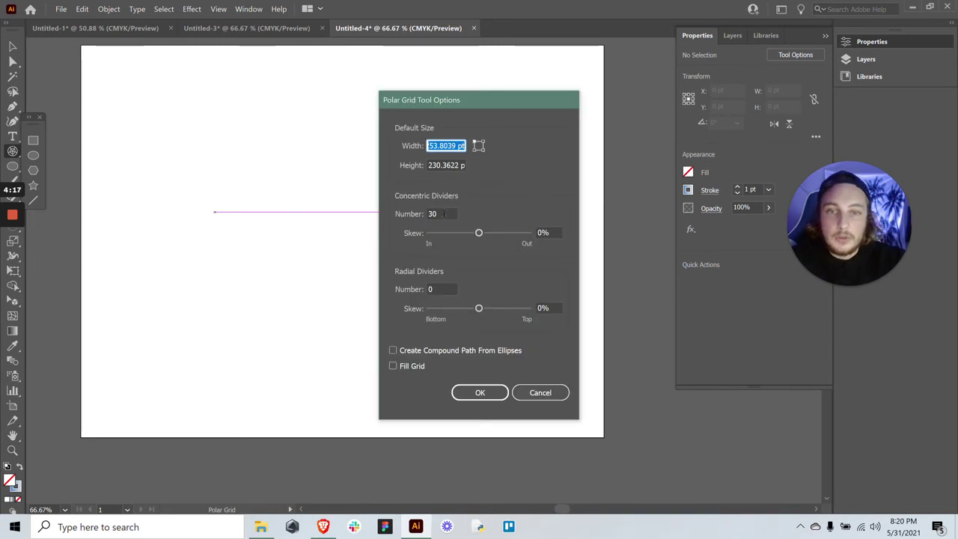
double_click(444, 213)
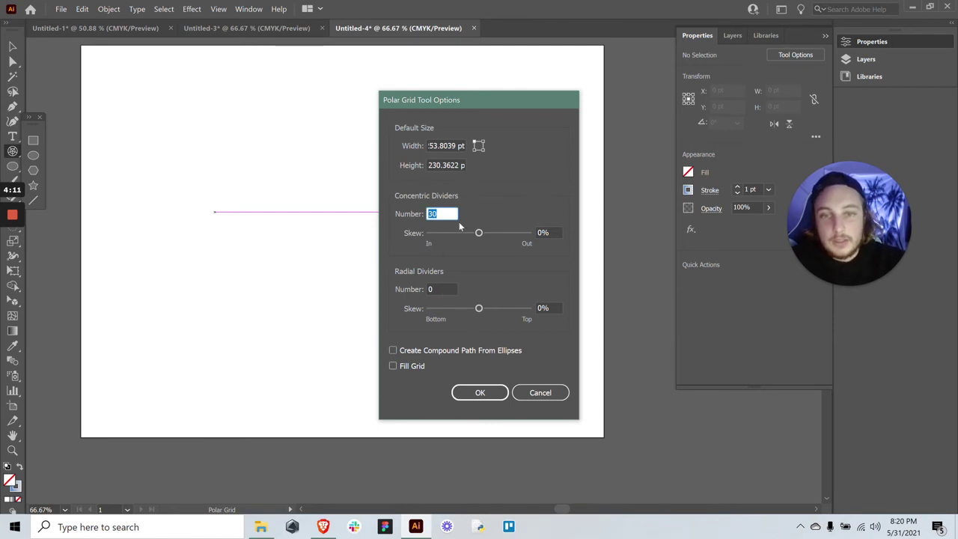
left_click(482, 394)
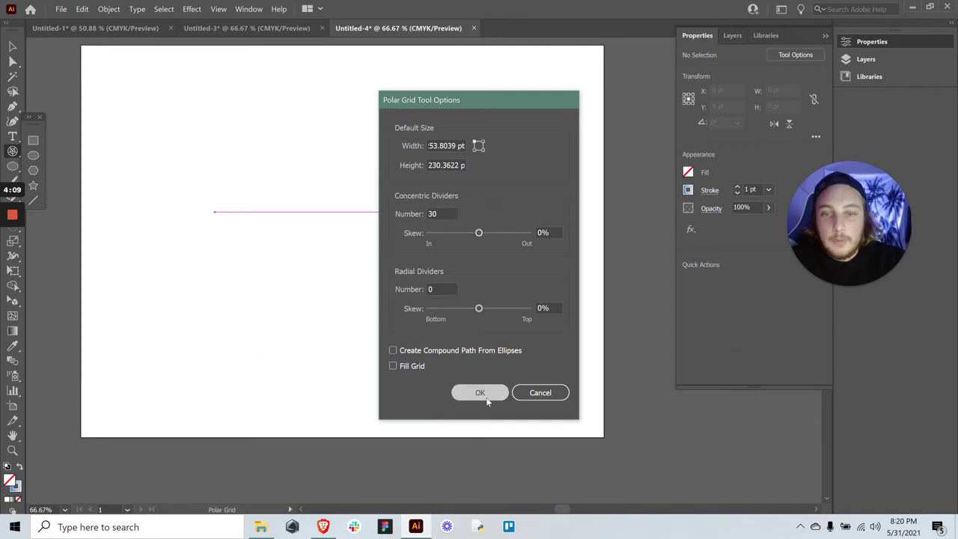
key("v")
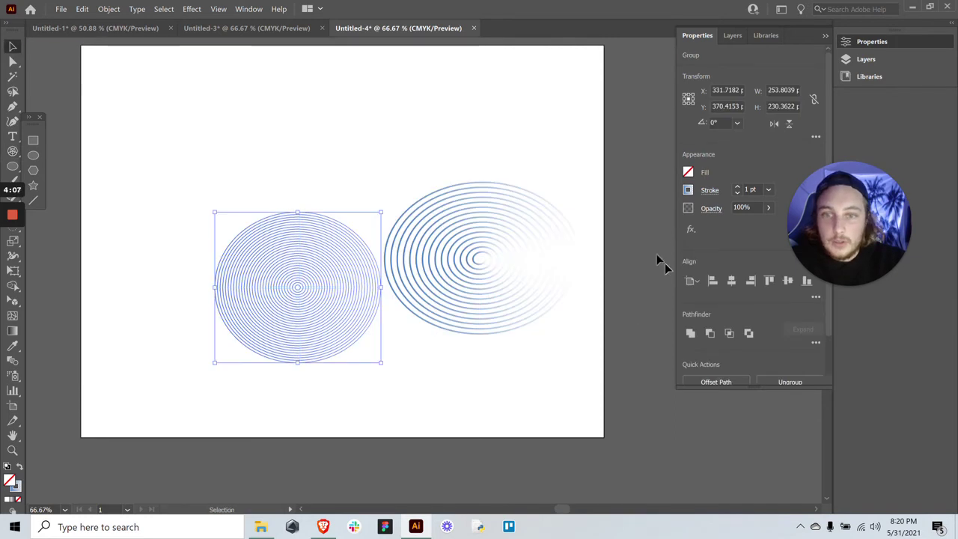
left_click_drag(268, 231, 214, 178)
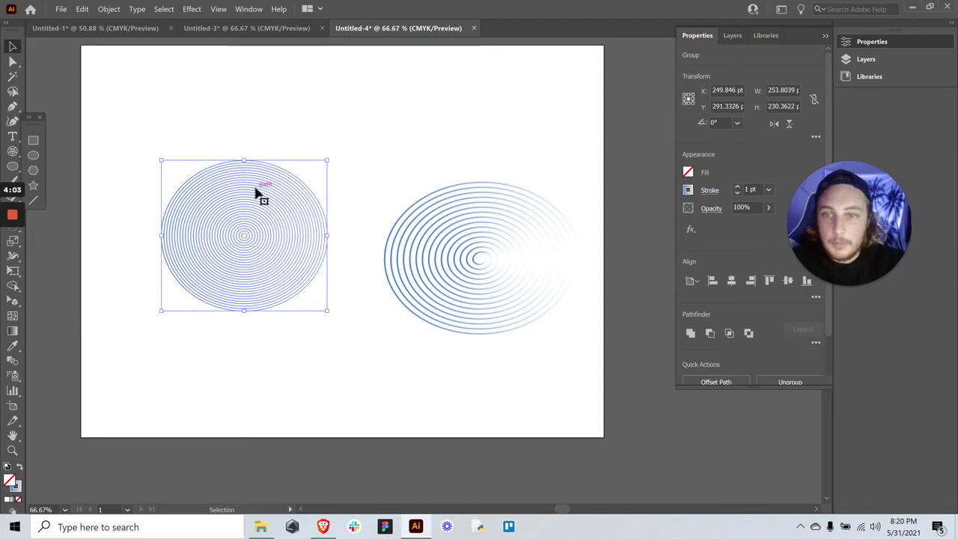
Change the polar grid's stroke from the gradient to solid black and move the grid slightly lower
left_click(195, 160)
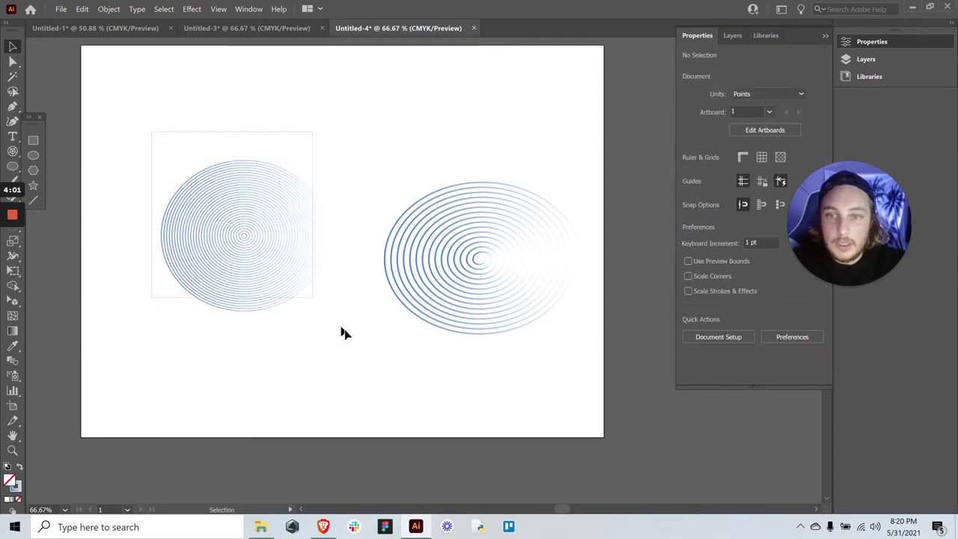
left_click(318, 295)
left_click(688, 190)
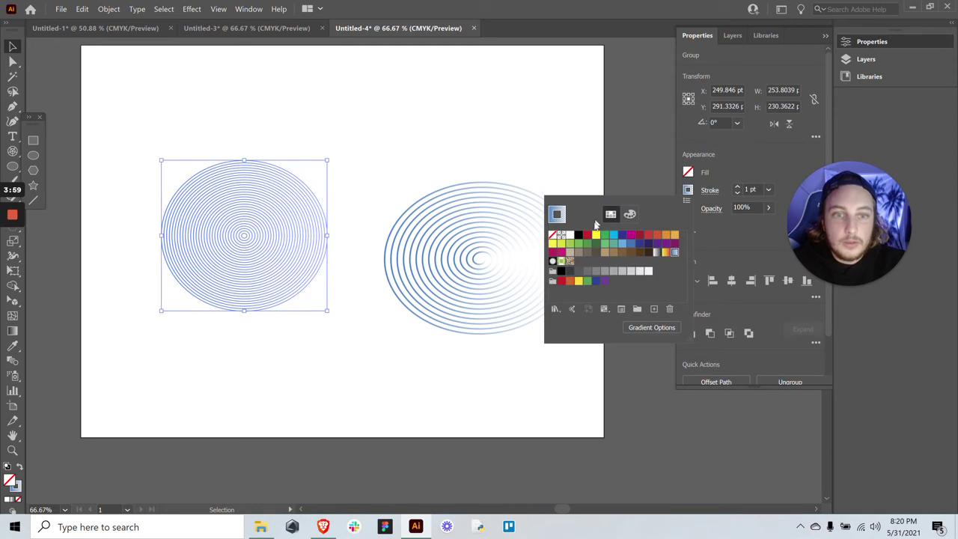
left_click(581, 238)
left_click(177, 133)
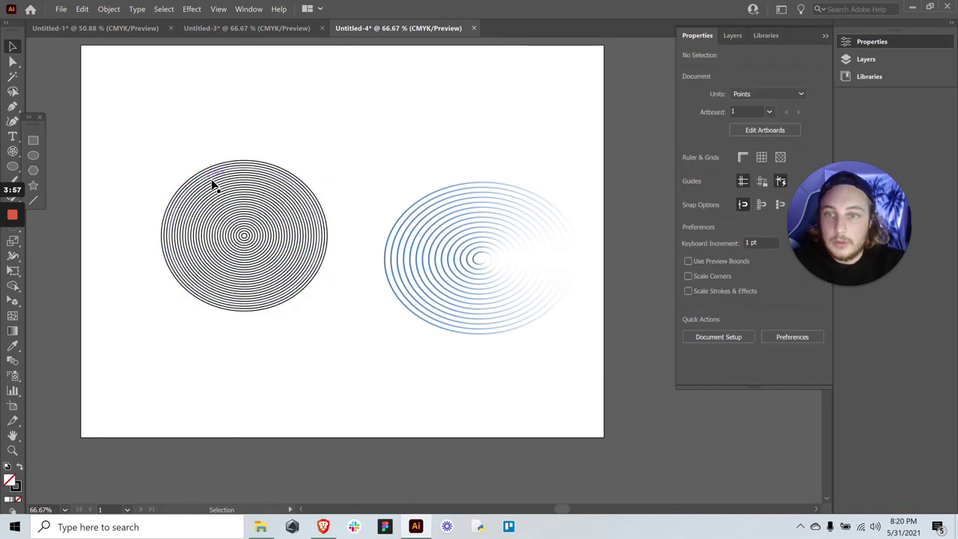
mouse_move(264, 247)
left_mouse_down()
mouse_move(265, 262)
mouse_move(258, 254)
left_mouse_up()
left_click(155, 112)
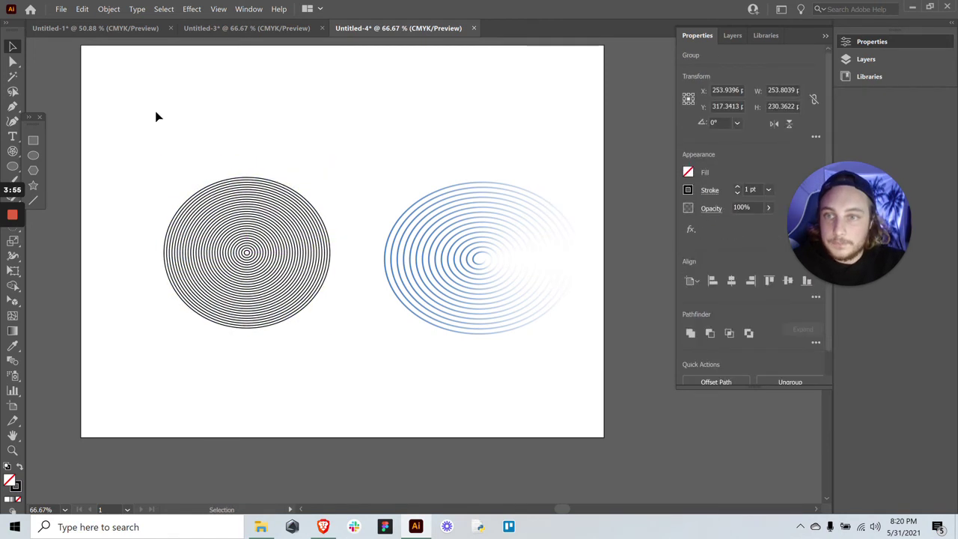
Directly select the anchor points of the grid's upper half down to the horizontal centre line and cut them out
left_click(12, 62)
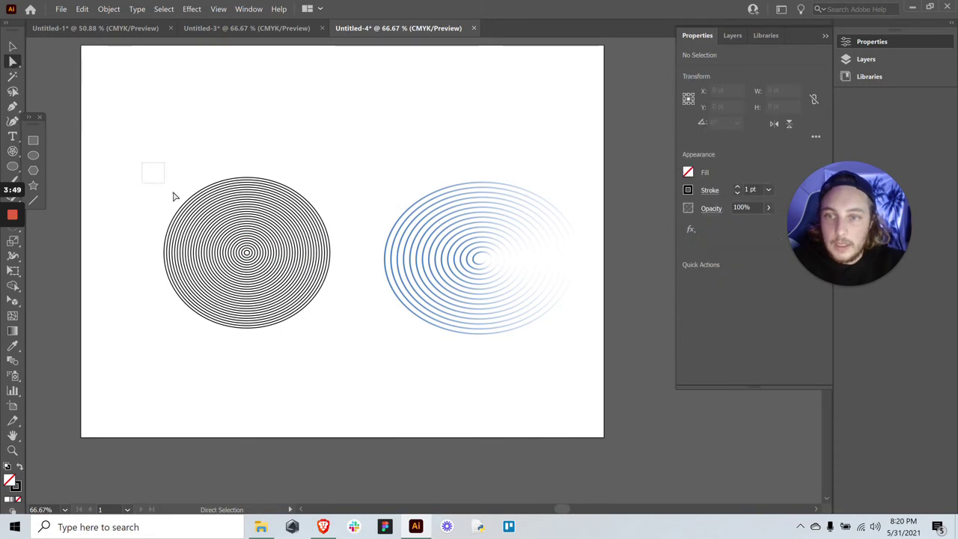
left_click_drag(322, 249, 347, 257)
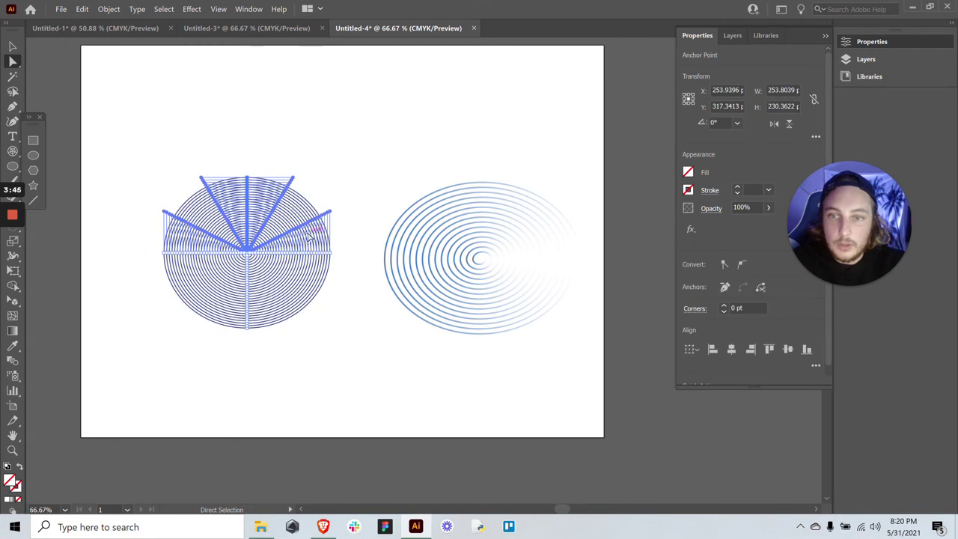
left_click_drag(142, 157, 347, 271)
left_click_drag(149, 146, 342, 256)
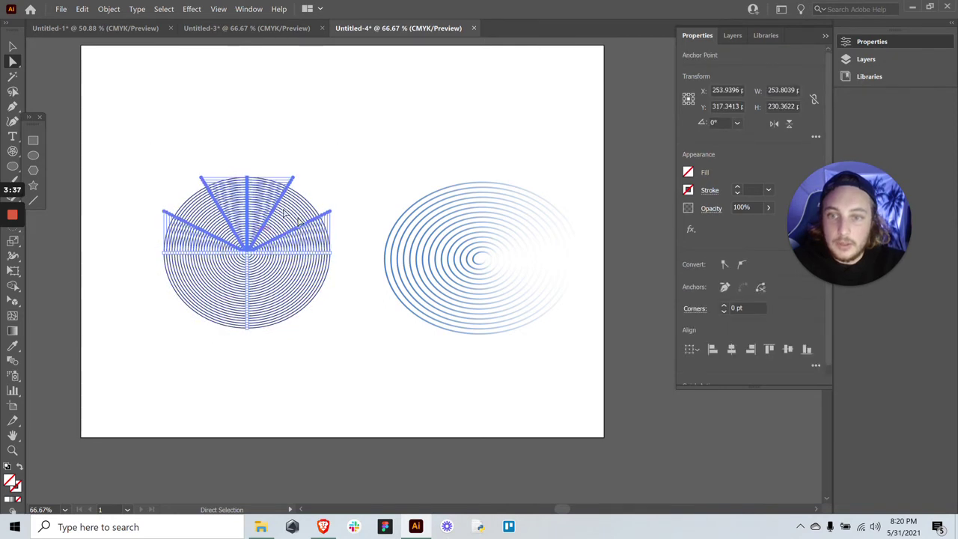
left_click(80, 9)
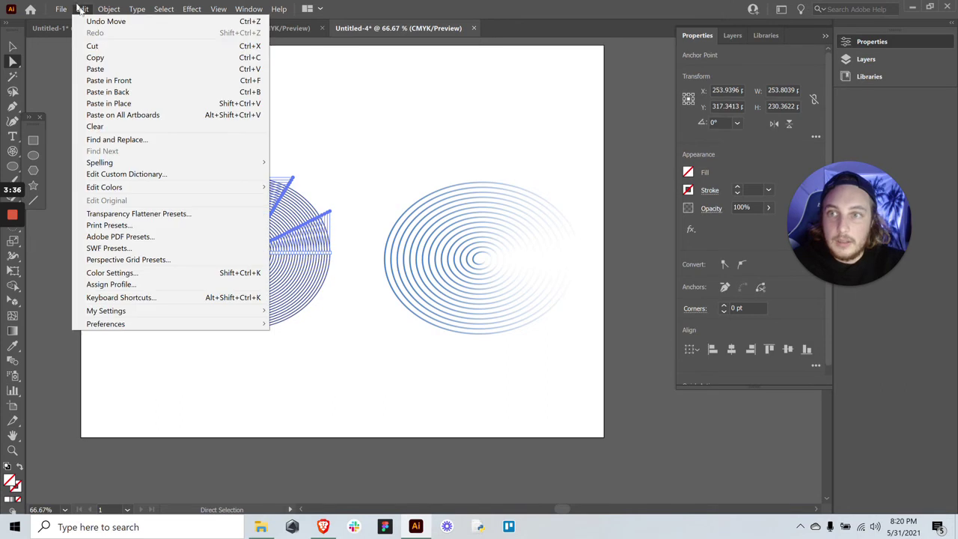
left_click(92, 45)
Paste the cut upper half of the circles back in place, deleting and re-pasting it in the same position
left_click(81, 9)
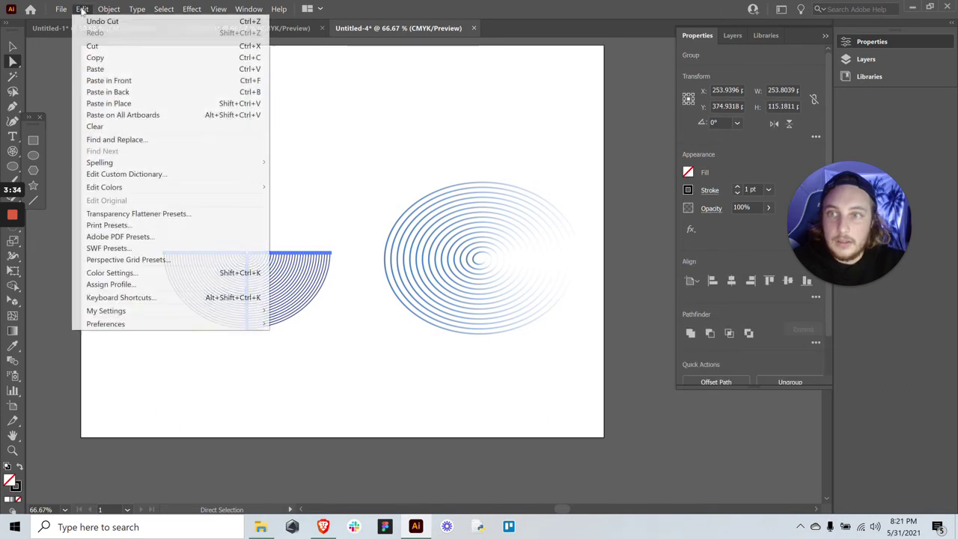
left_click(127, 105)
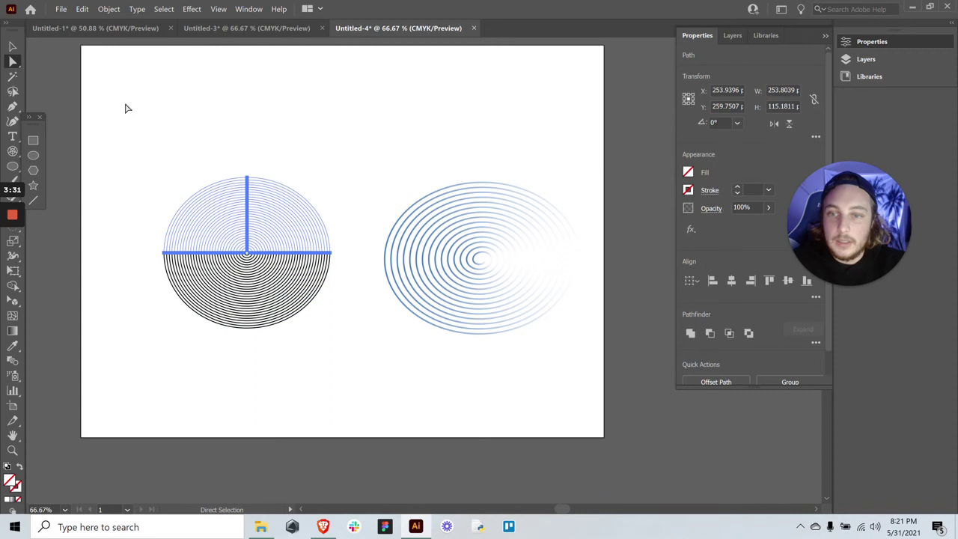
key("Delete")
left_click(82, 9)
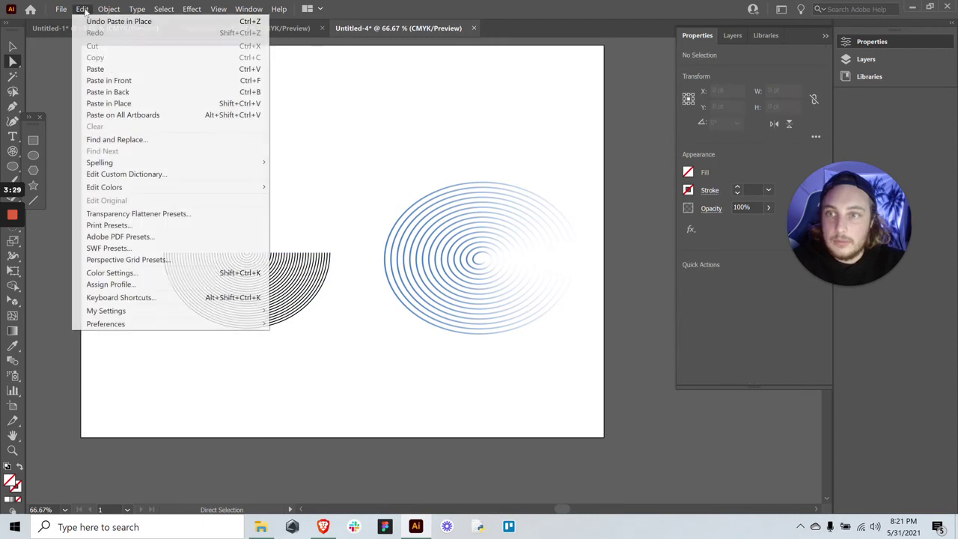
left_click(121, 103)
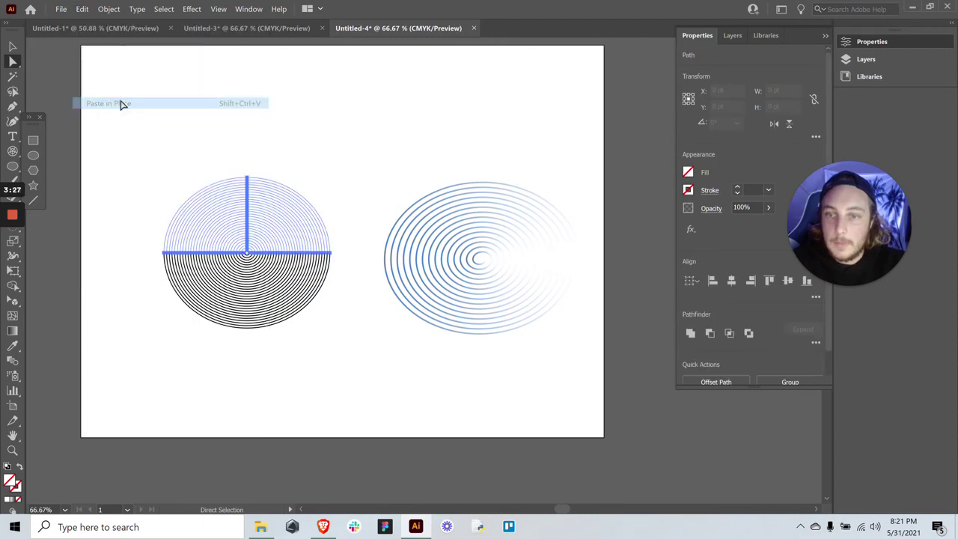
key("Delete")
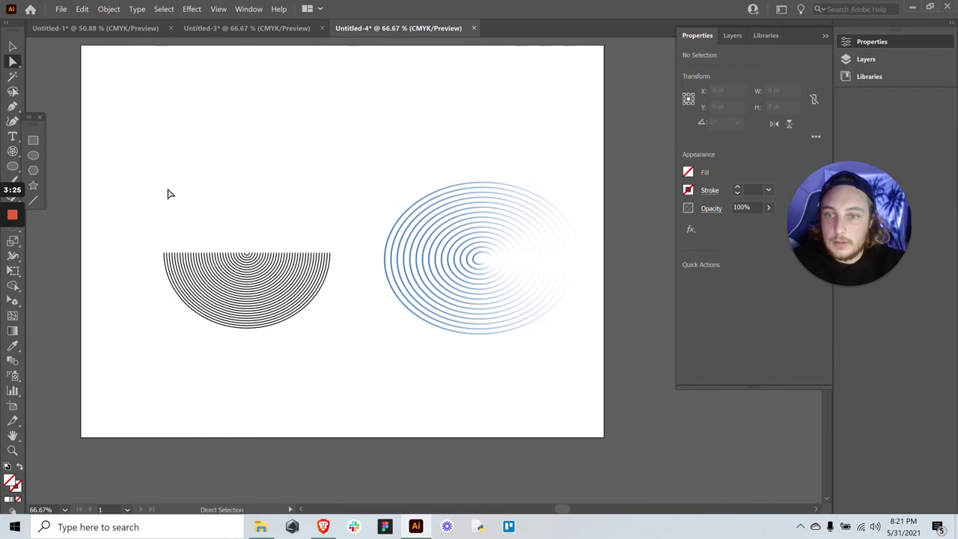
Select both halves of the concentric circles and set their stroke weight to 2 pt
left_click_drag(137, 135, 325, 282)
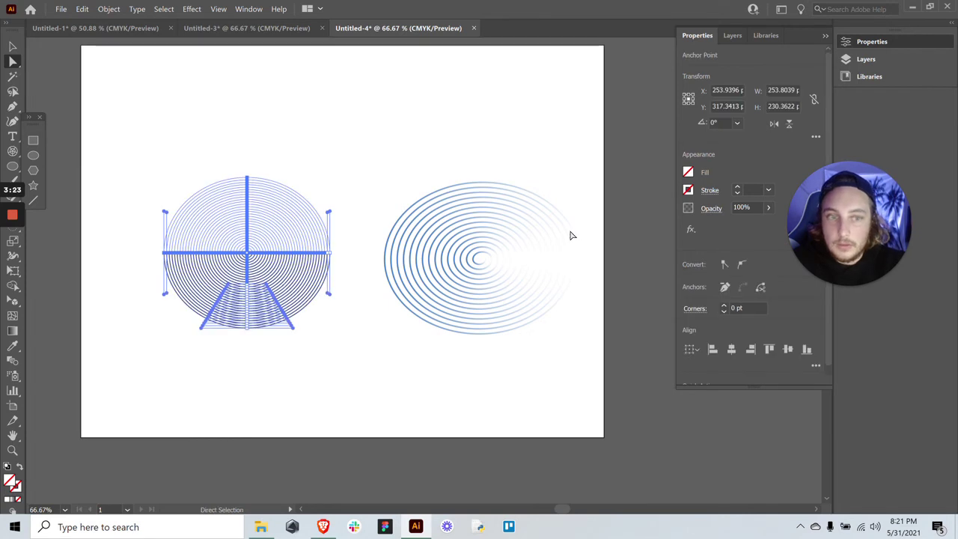
left_click(739, 187)
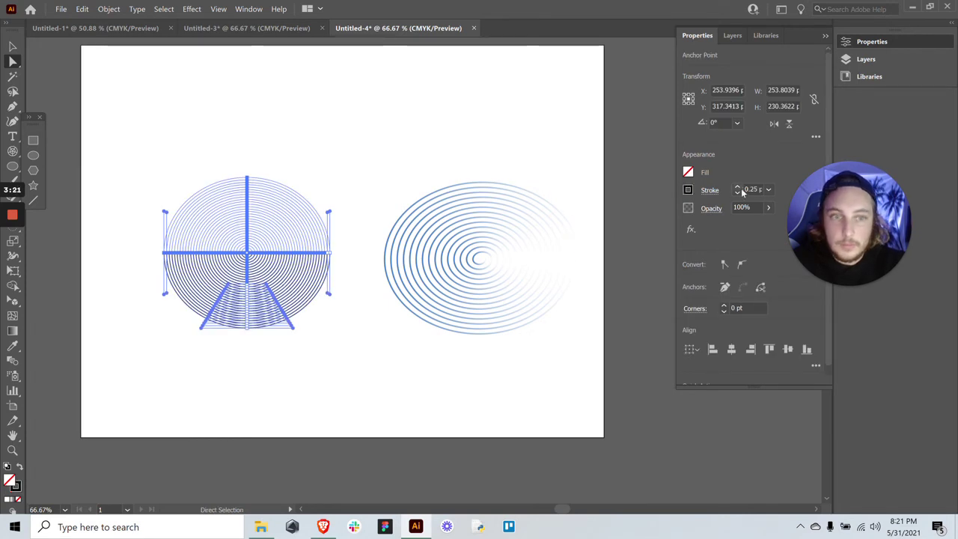
left_click(738, 188)
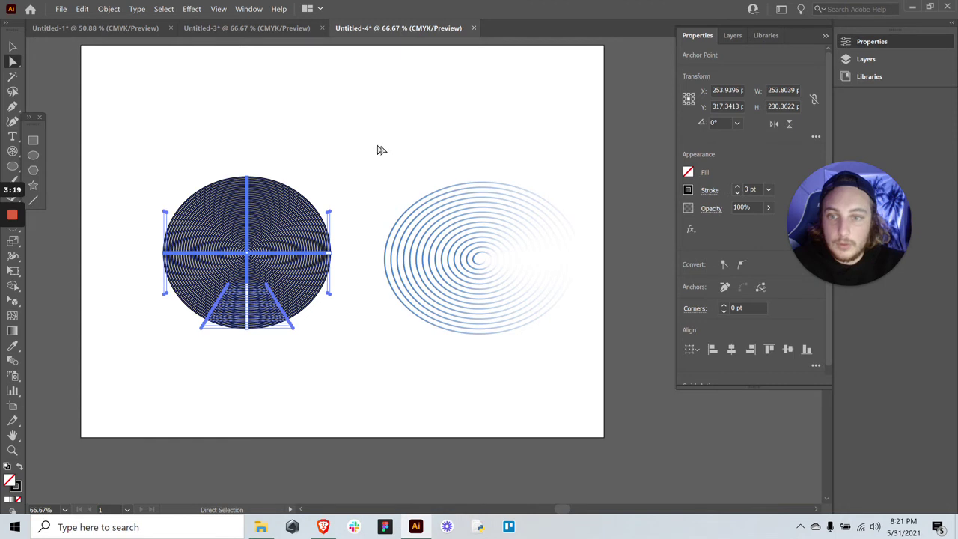
left_click(737, 193)
left_click(305, 150)
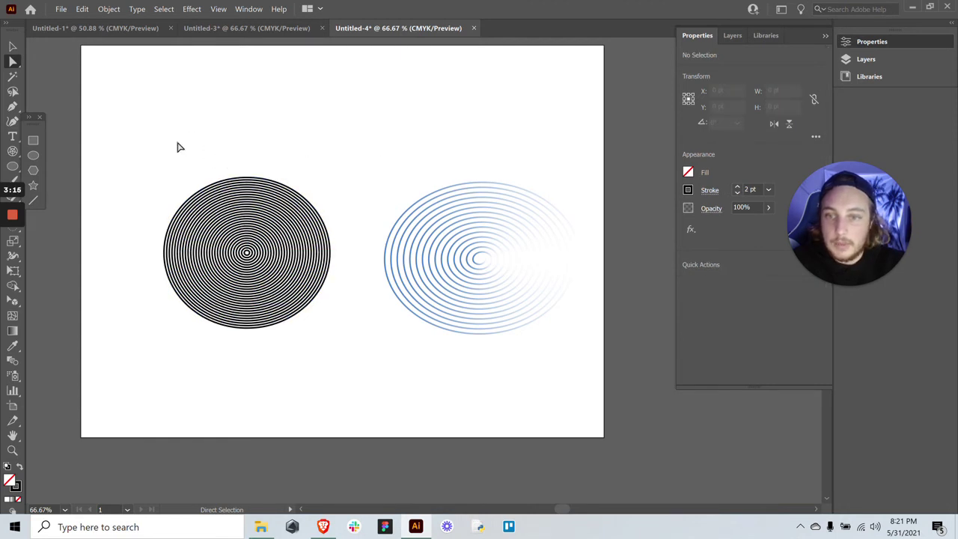
Shift only the upper half of the circles about 4 pt to the right so its ends meet the neighbouring lower rings as a spiral
key("ctrl+equal")
key("ctrl+equal")
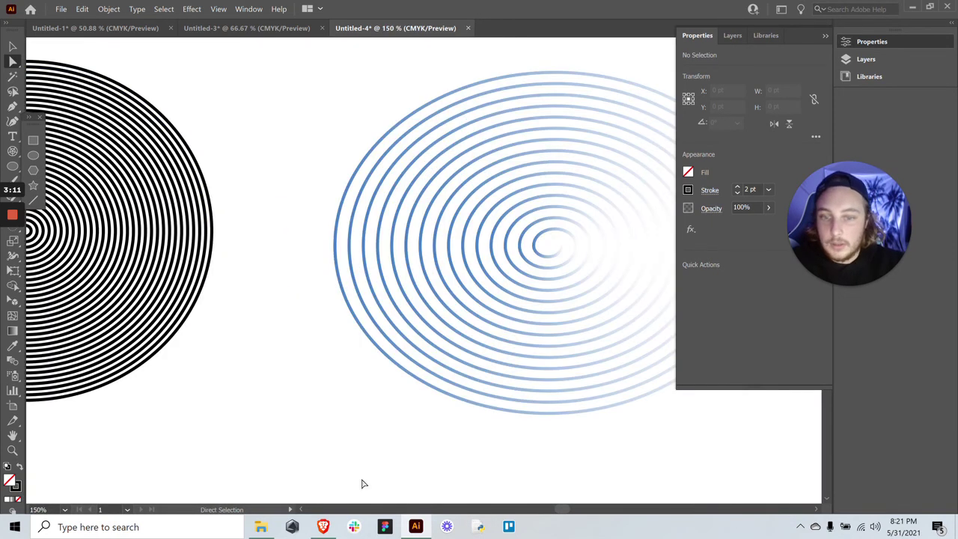
left_click_drag(559, 509, 552, 509)
scroll(475, 436, "up", 1)
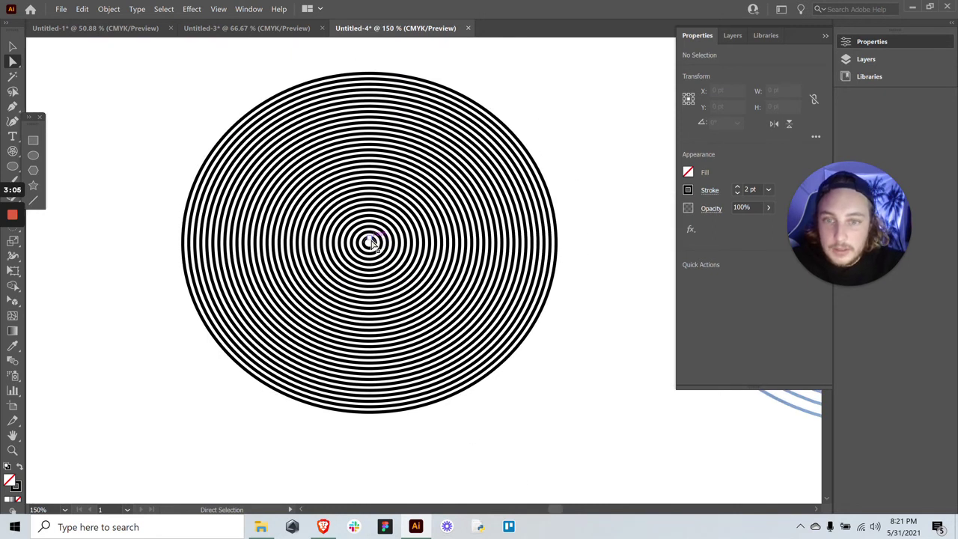
left_click_drag(171, 100, 460, 247)
left_click(15, 46)
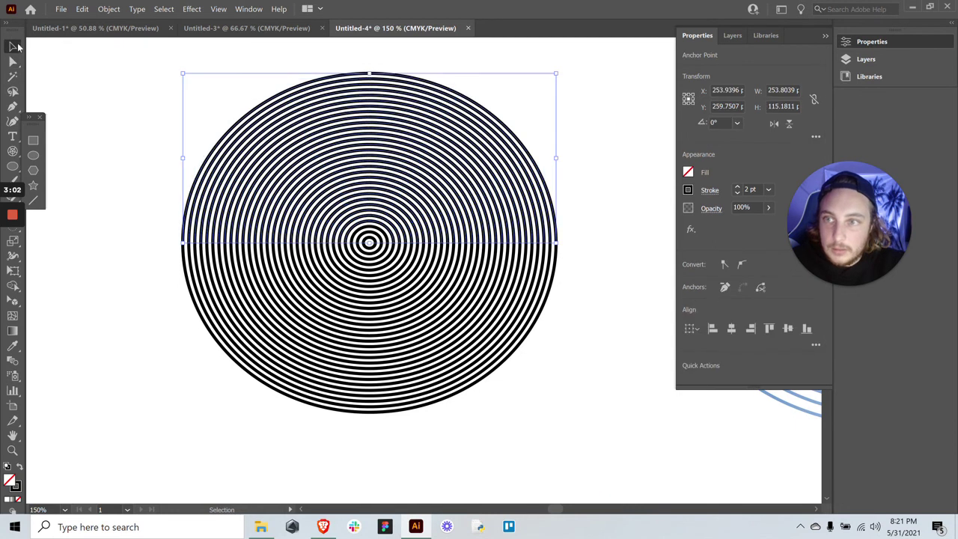
left_click(130, 112)
left_click_drag(124, 73, 579, 232)
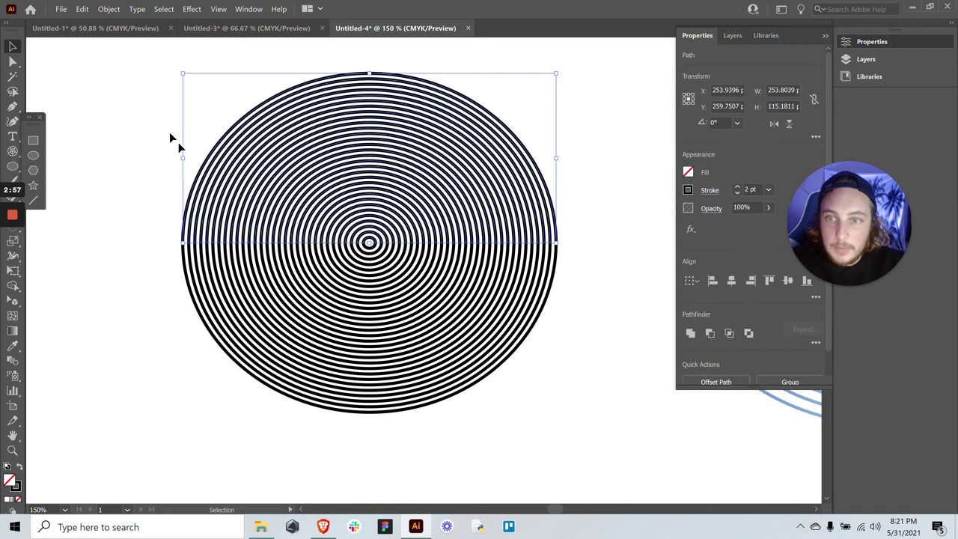
left_click(204, 177)
left_click_drag(202, 177, 207, 175)
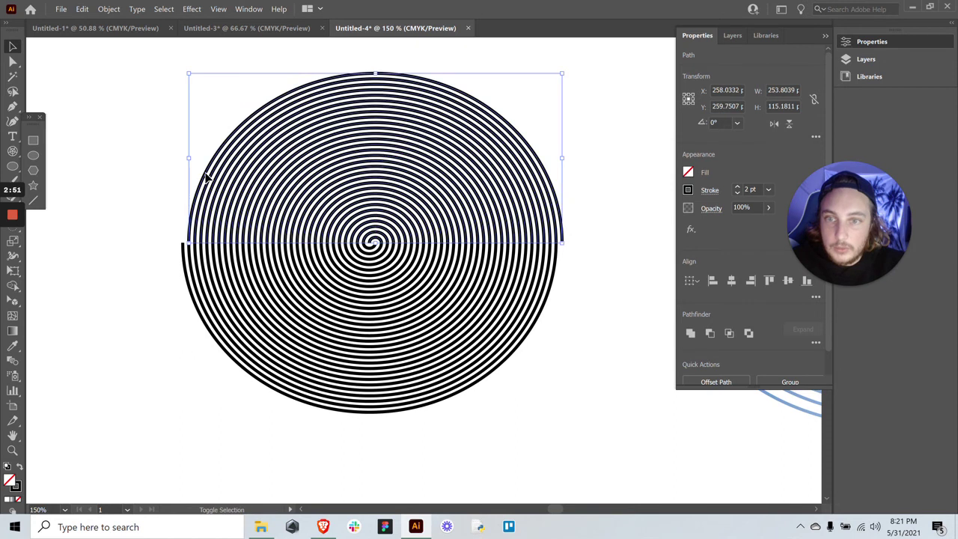
left_click(116, 159)
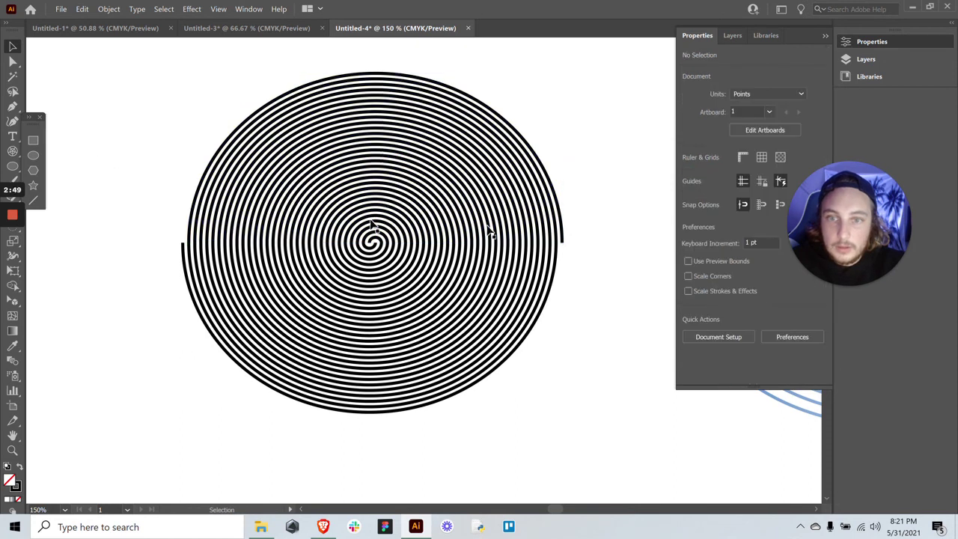
key("ctrl+equal")
scroll(260, 183, "up", 1)
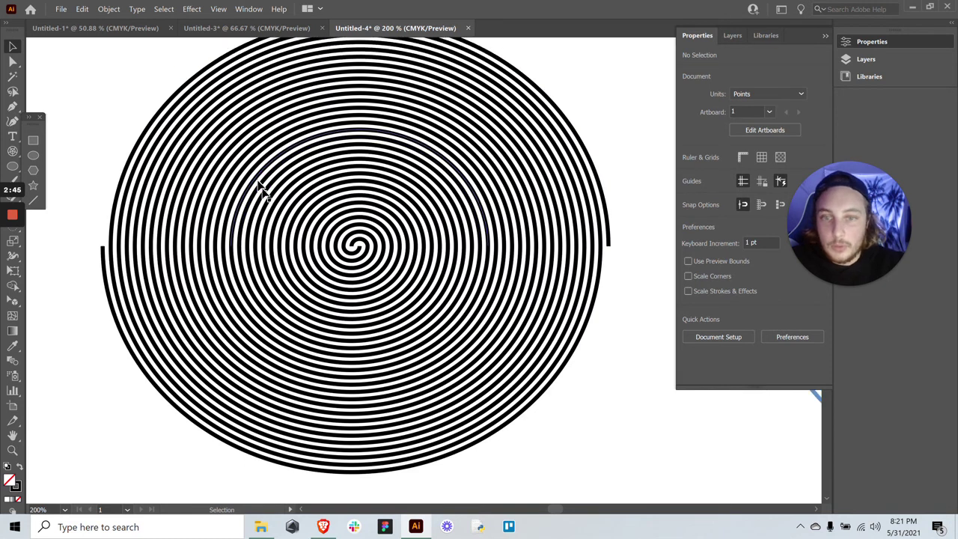
left_click(362, 247)
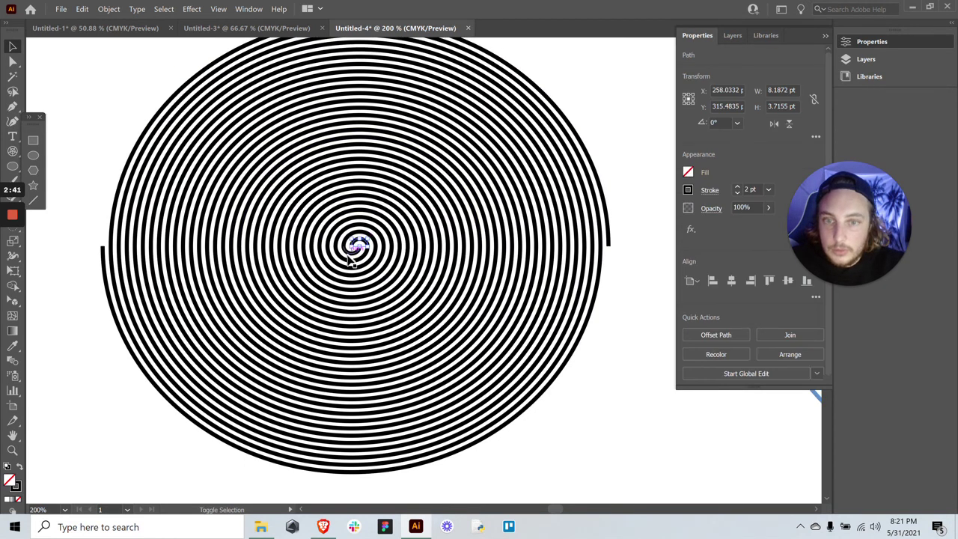
left_click(348, 258)
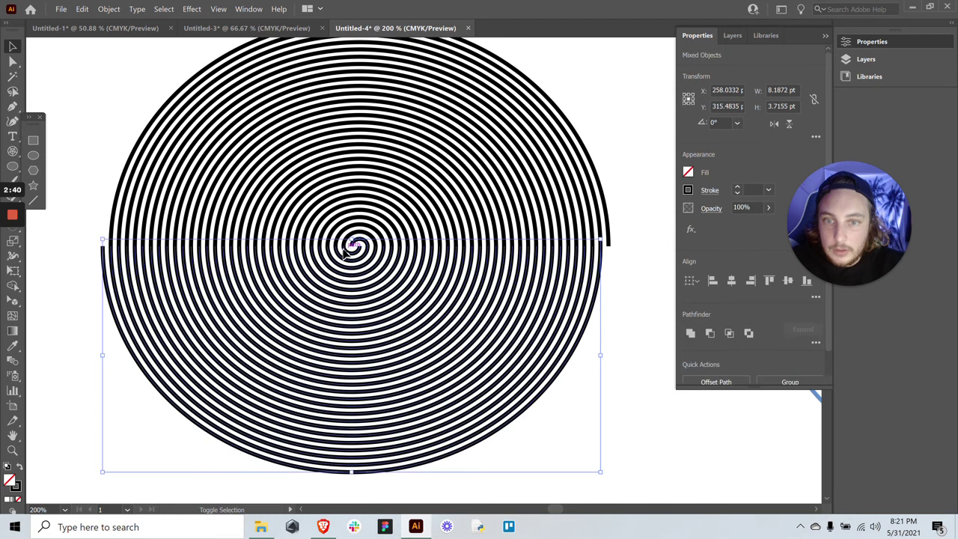
left_click(161, 122)
left_click(124, 107)
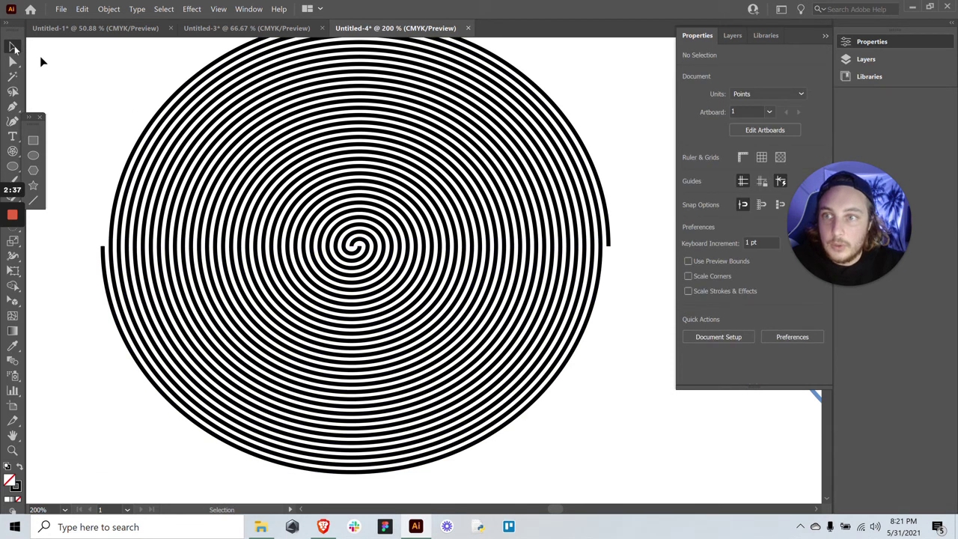
Select both halves of the circles and ungroup them repeatedly until every arc is a separate path
left_click_drag(347, 300, 651, 446)
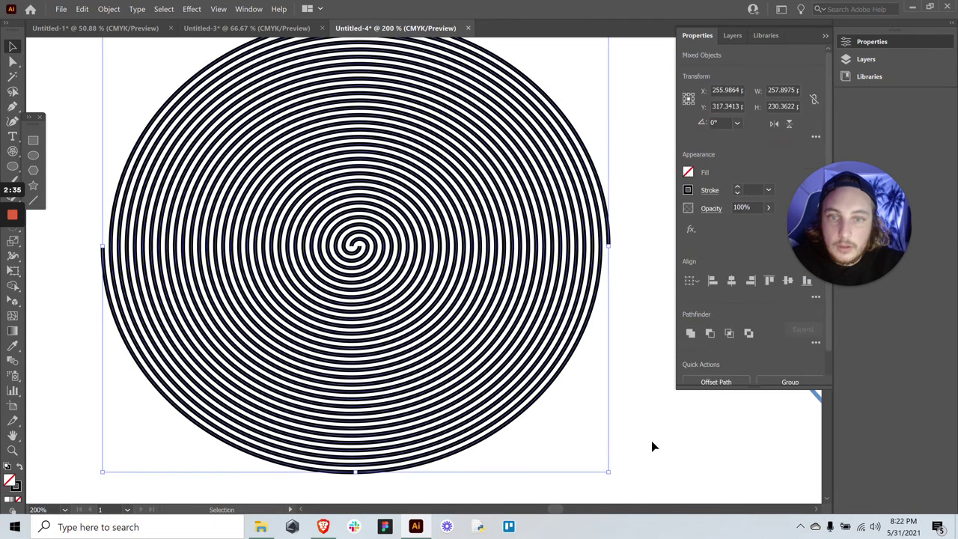
left_click(108, 9)
left_click(122, 69)
left_click(108, 9)
left_click(123, 68)
left_click(109, 9)
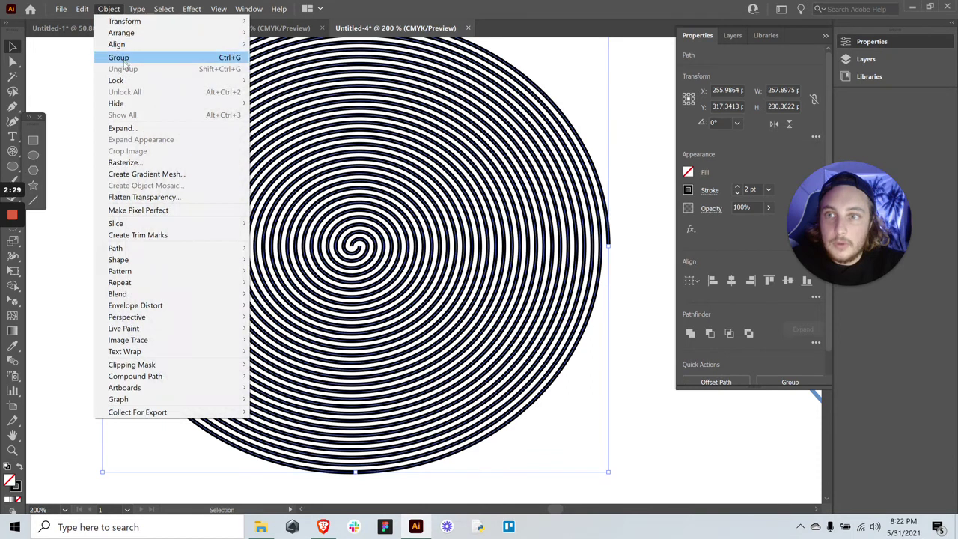
left_click(75, 109)
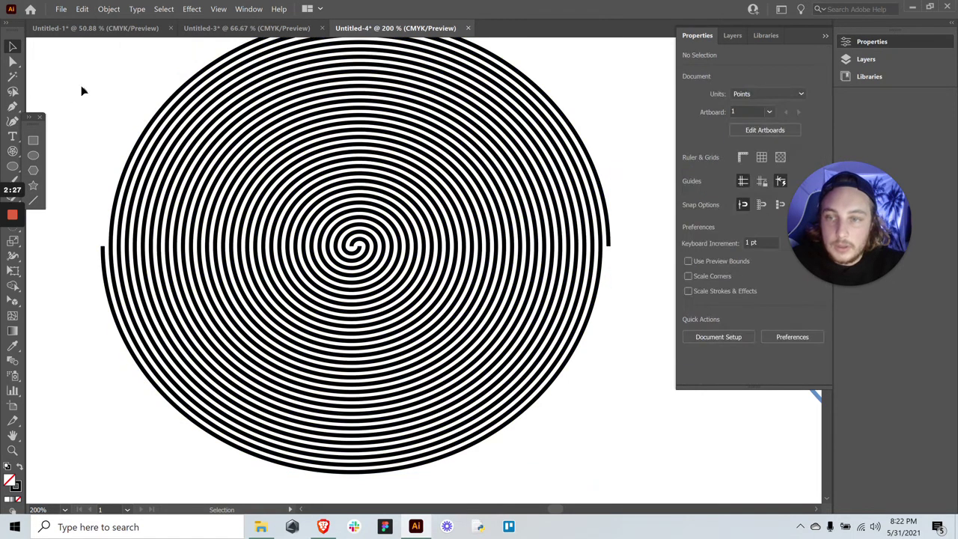
Delete the innermost upper arc together with every second lower arc, starting at the innermost one and ending at the outermost
left_click(353, 247)
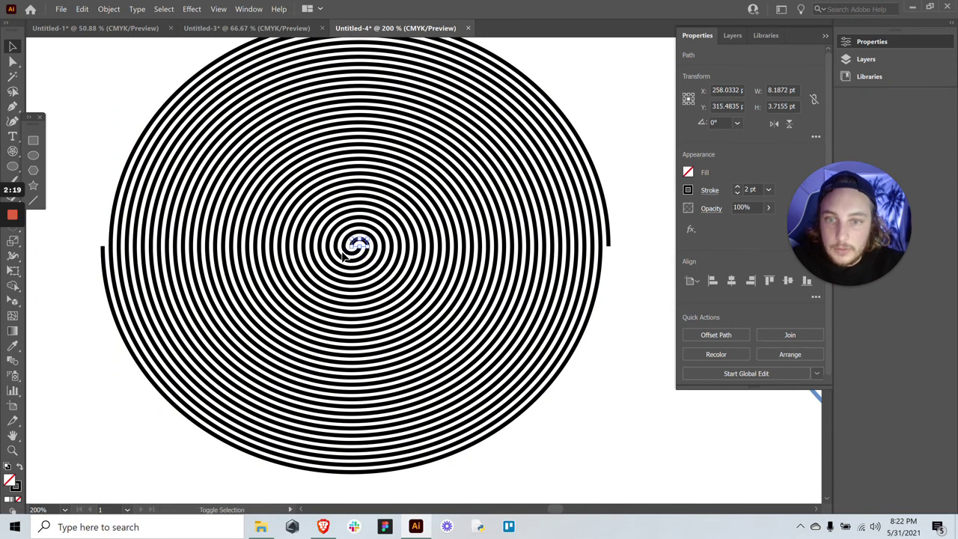
left_click(12, 62)
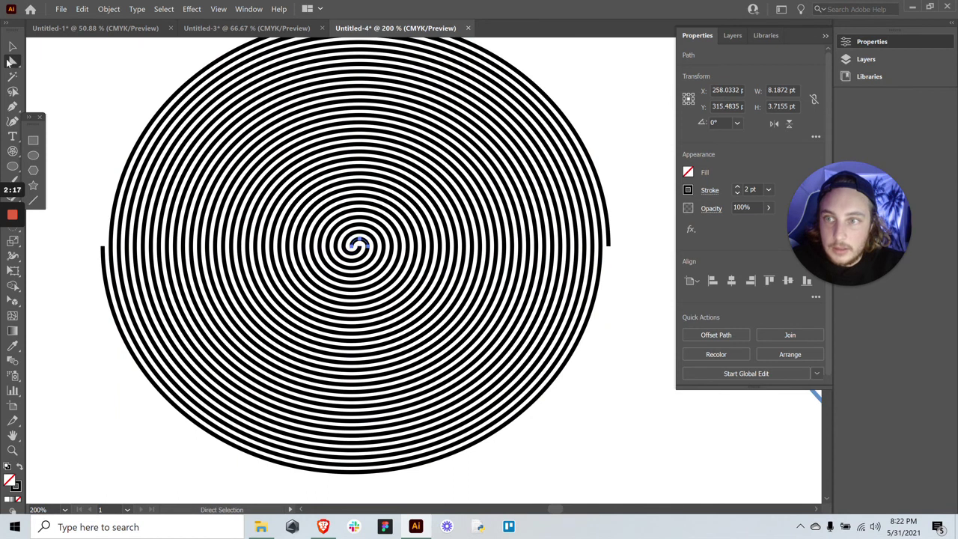
left_click(367, 261)
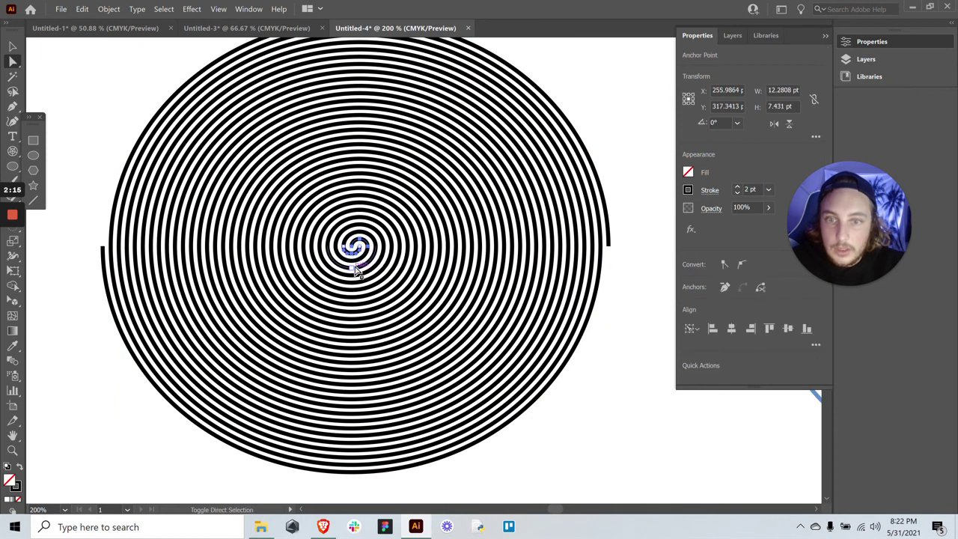
left_click_drag(340, 266, 137, 361)
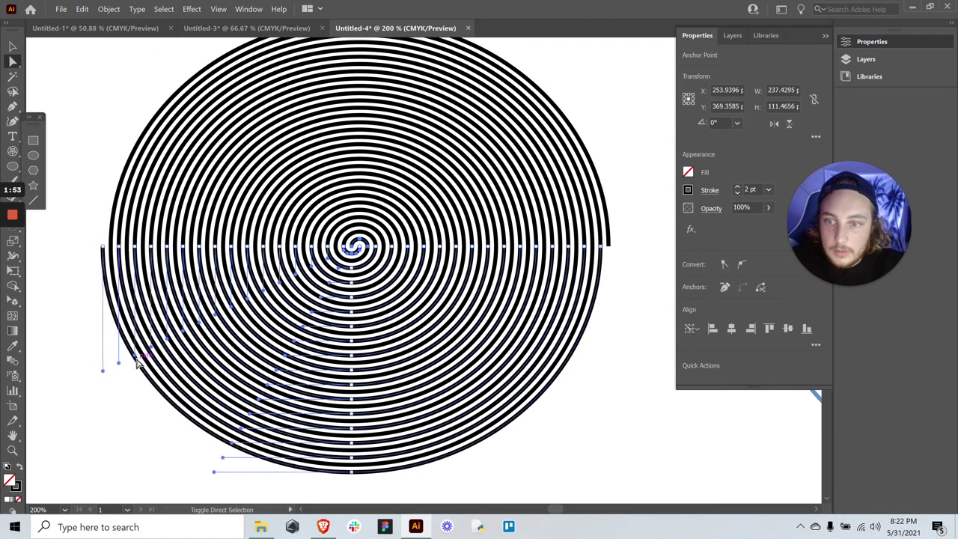
key("Delete")
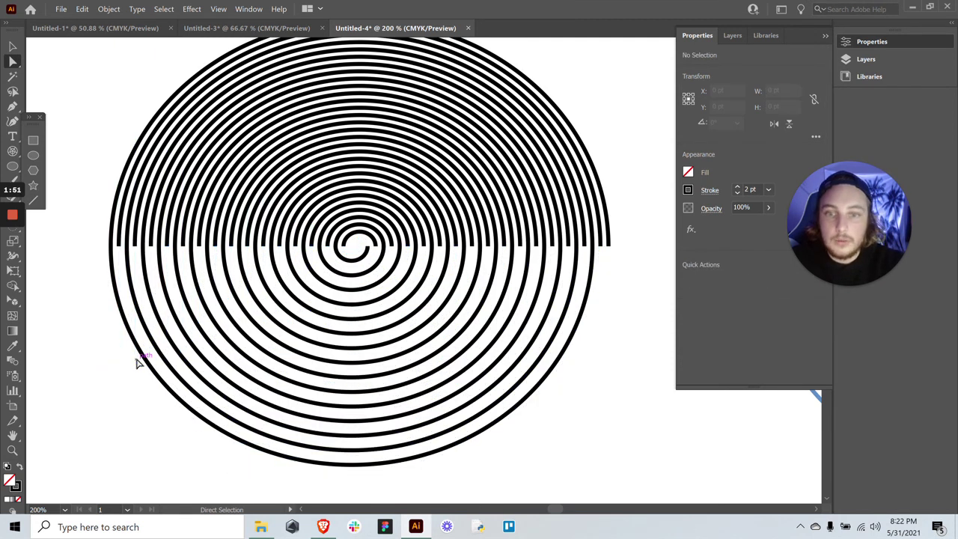
Delete every second arc of the upper half, working from the centre outward, to leave a single spiral line
left_click(366, 241)
left_click(368, 243)
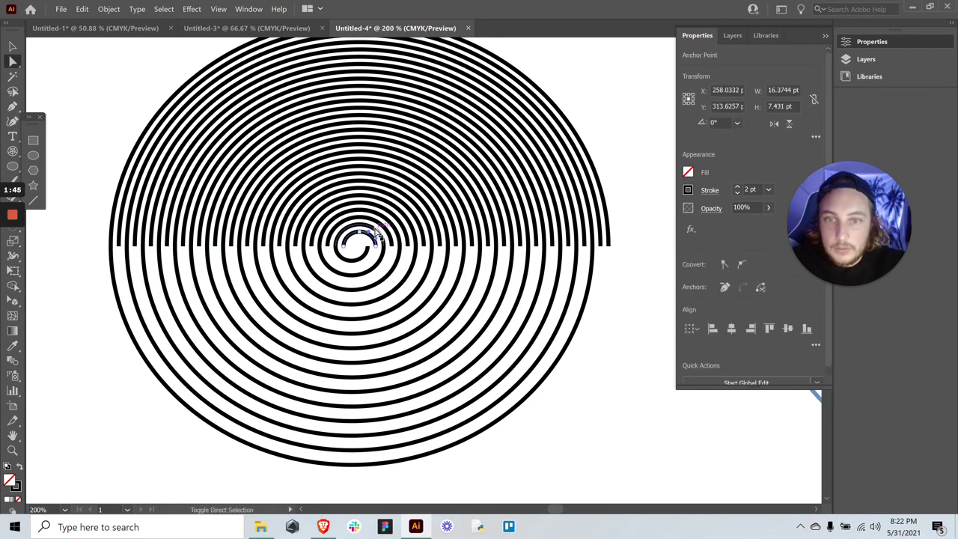
left_click(384, 225, "shift")
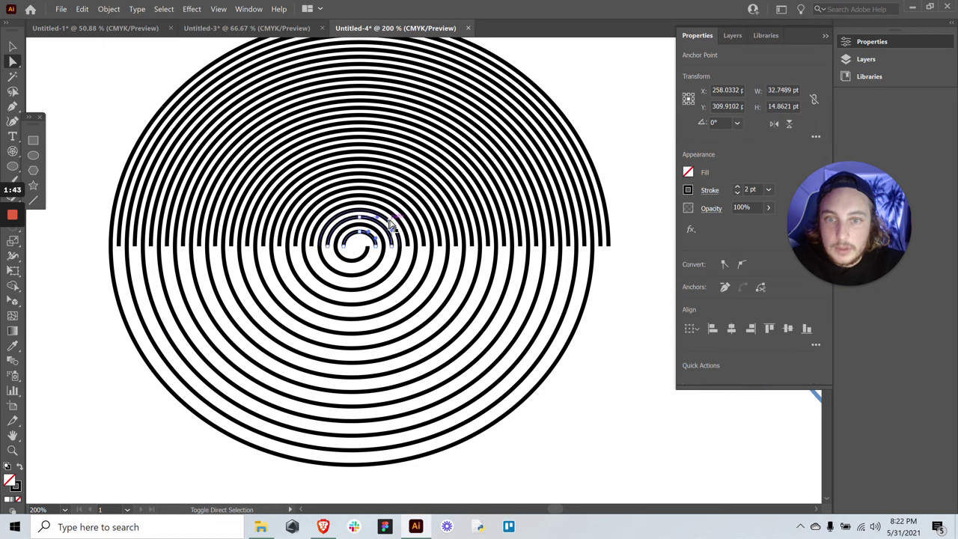
left_click(402, 217, "shift")
left_click(417, 208, "shift")
left_click(438, 200, "shift")
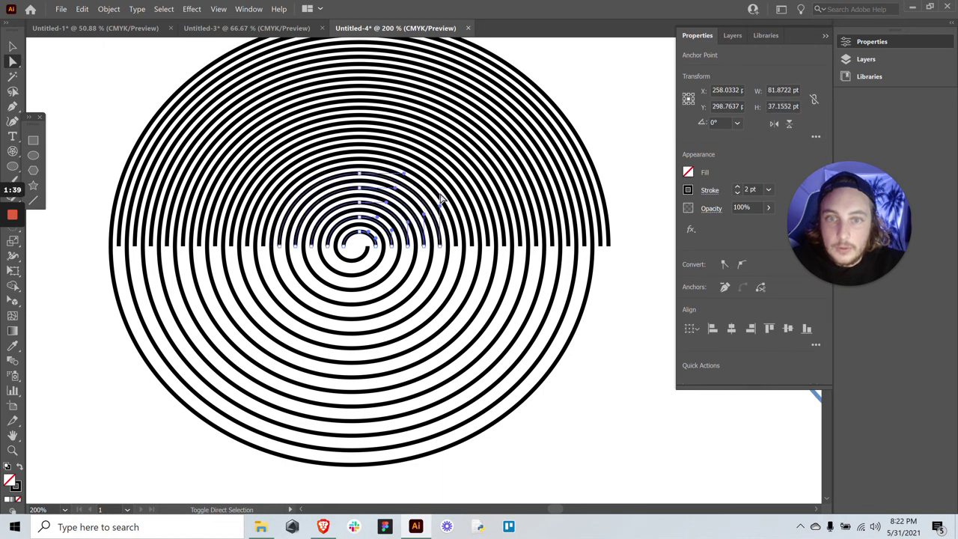
left_click(452, 200, "shift")
left_click(472, 192, "shift")
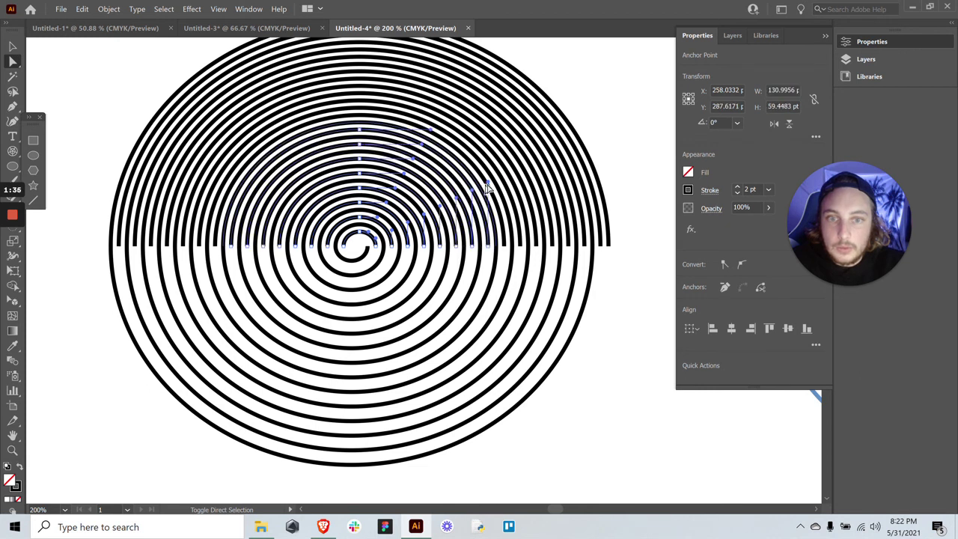
left_click(490, 189, "shift")
left_click(506, 187, "shift")
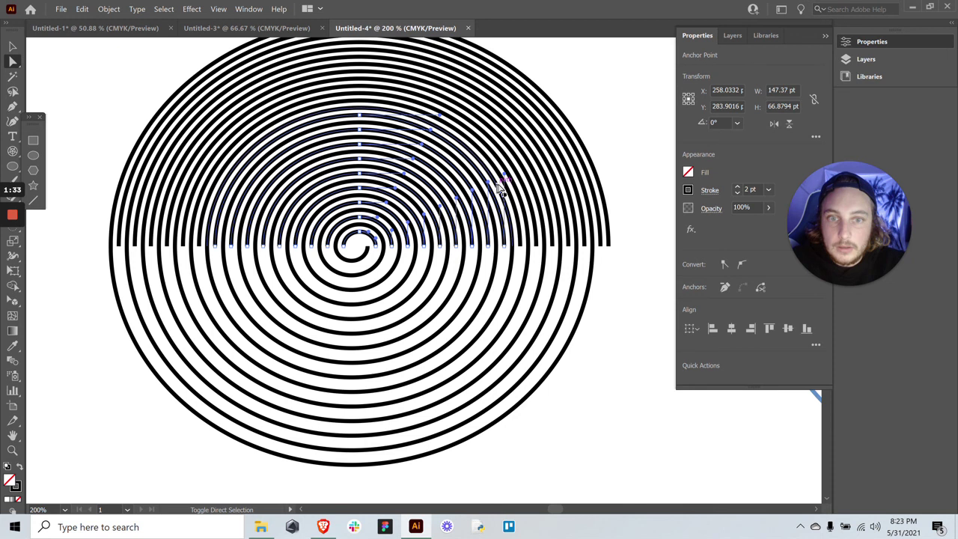
left_click(523, 184, "shift")
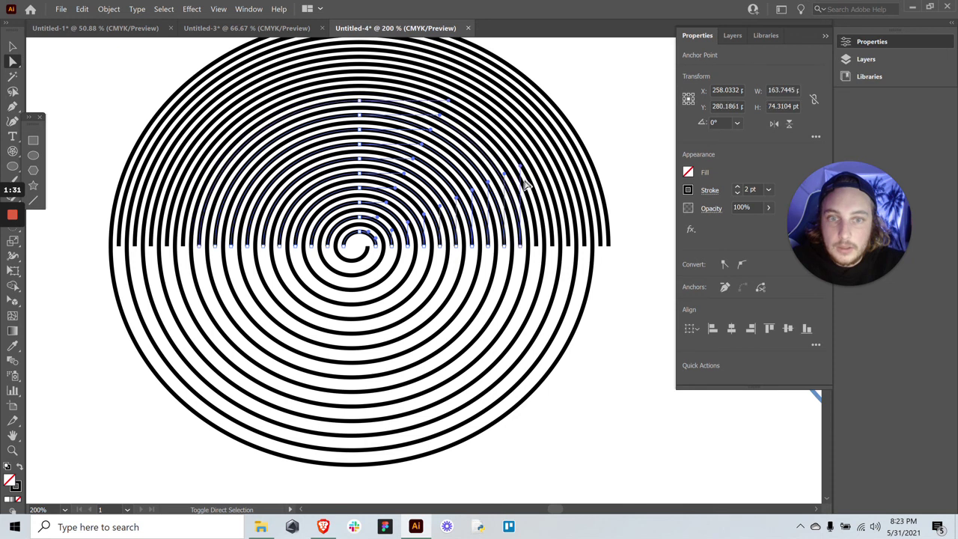
left_click(524, 186, "shift")
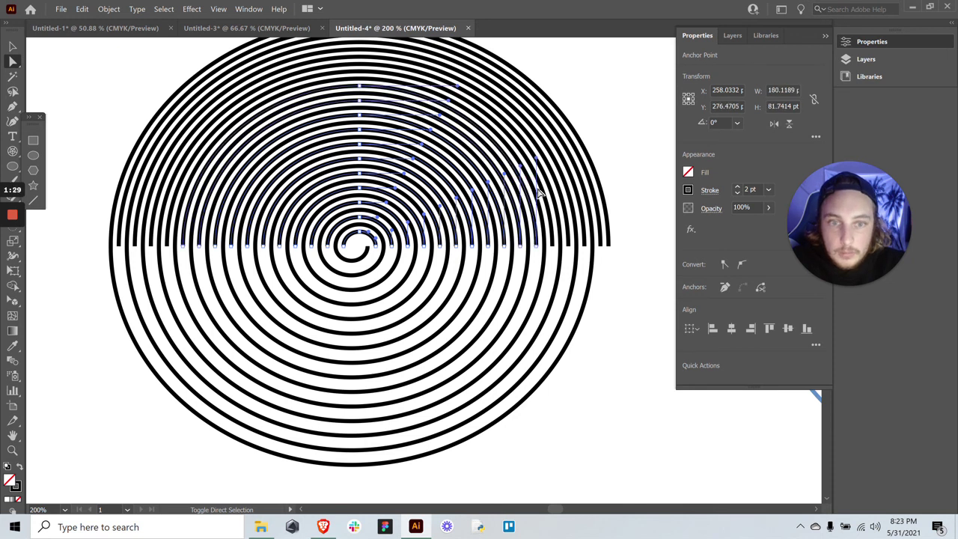
left_click(565, 212, "shift")
left_click(577, 215, "shift")
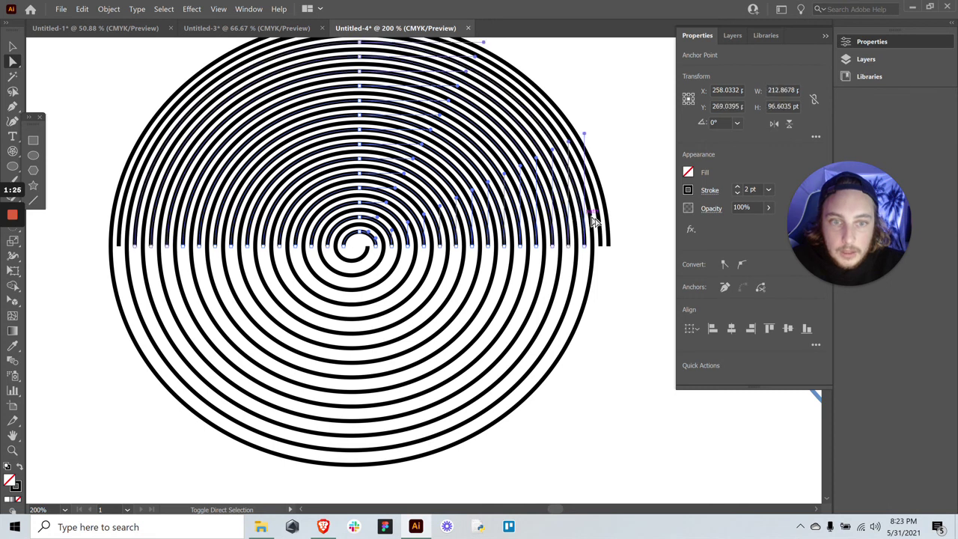
left_click(596, 222, "shift")
left_click(598, 222, "shift")
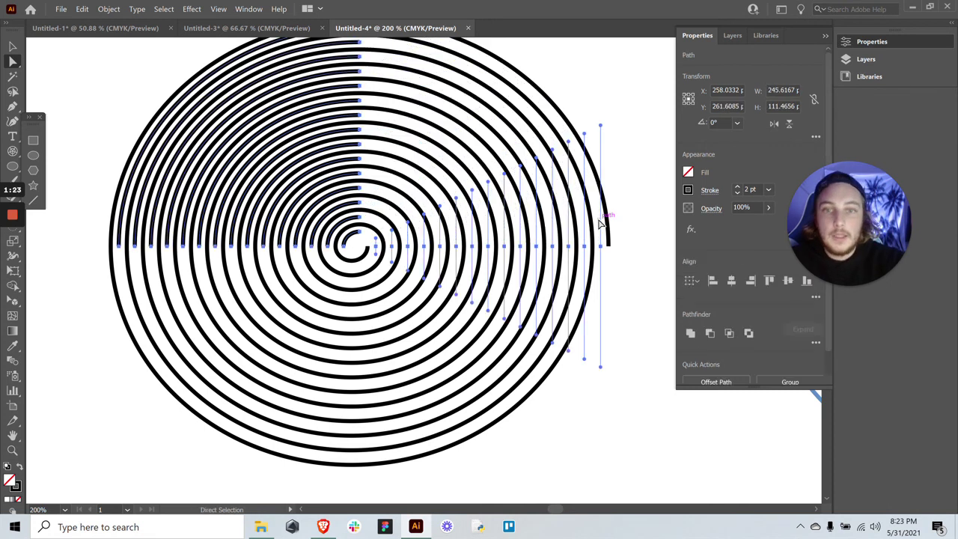
left_click(604, 214)
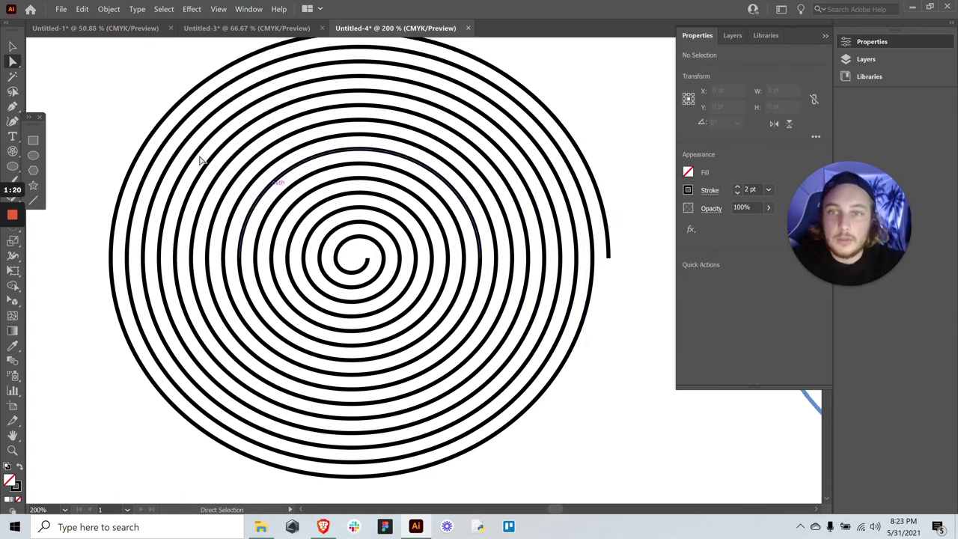
Select the whole spiral, scale it down to about 135 × 121 pt and move it up and to the left
left_click(12, 46)
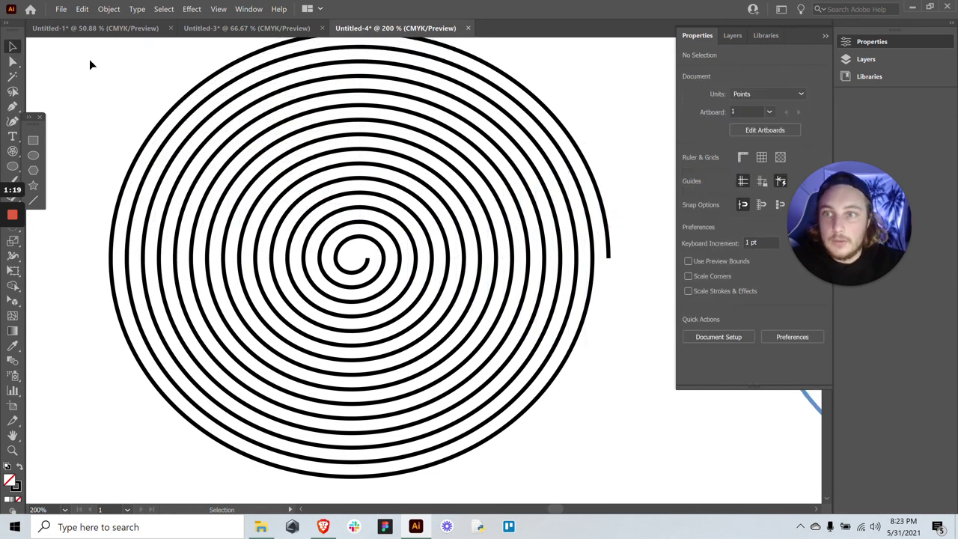
left_click(557, 400)
scroll(354, 345, "up", 1)
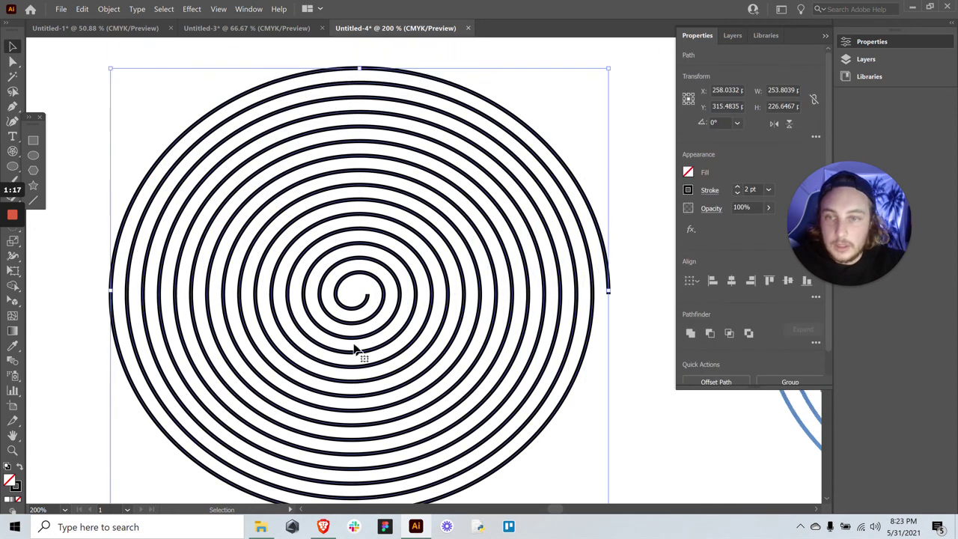
left_click_drag(110, 68, 343, 276)
left_click_drag(423, 323, 321, 191)
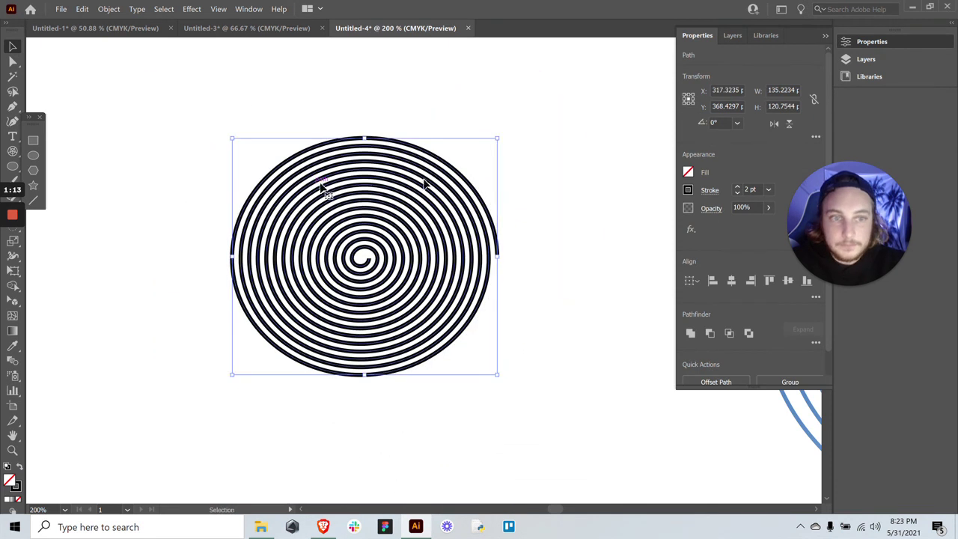
Apply the blue-to-white gradient swatch to the spiral's stroke and deselect it
left_click(688, 191)
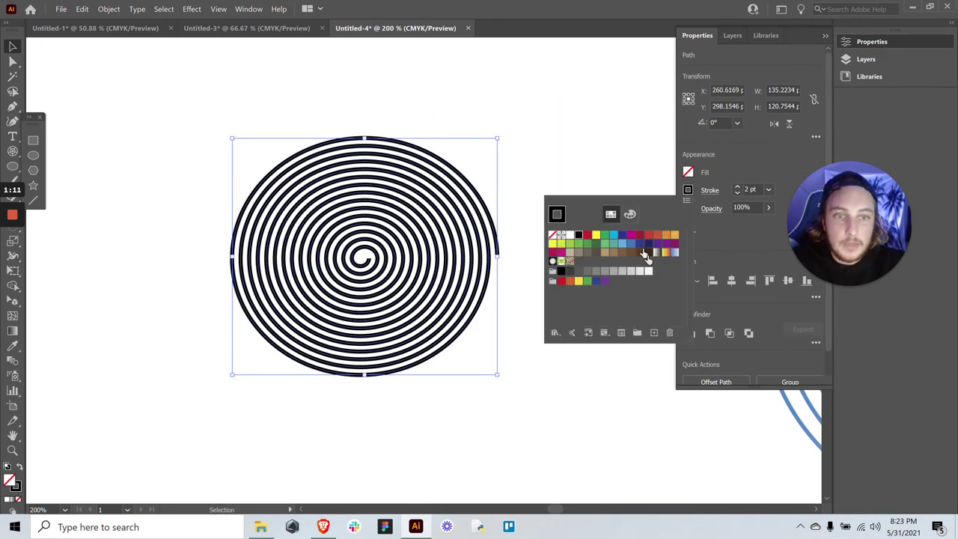
left_click(674, 253)
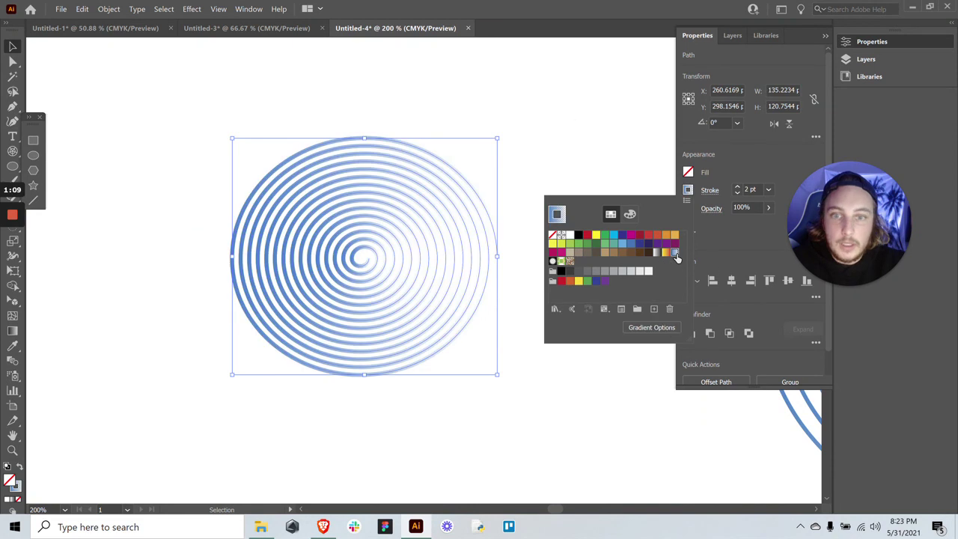
left_click(564, 112)
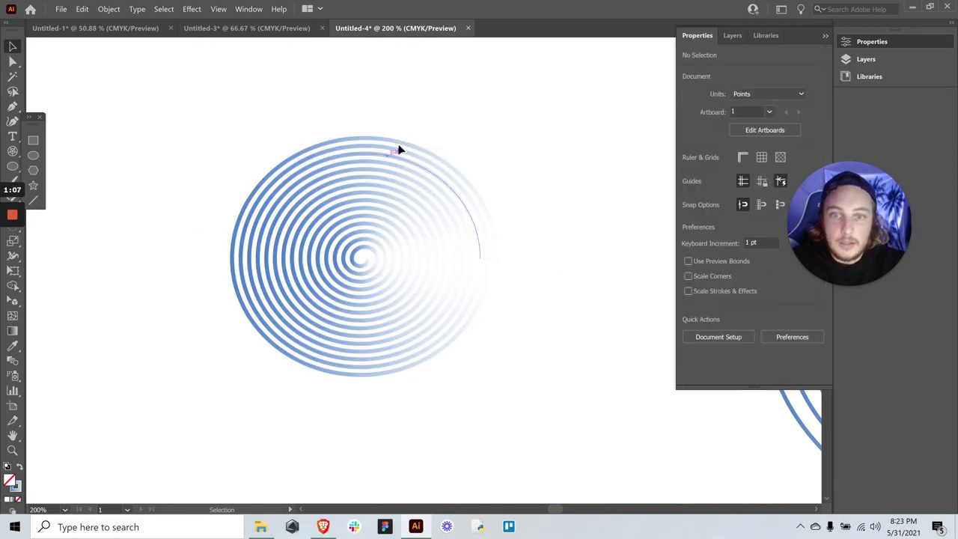
Reselect the whole spiral and set its stroke to a round cap
left_click_drag(241, 109, 554, 371)
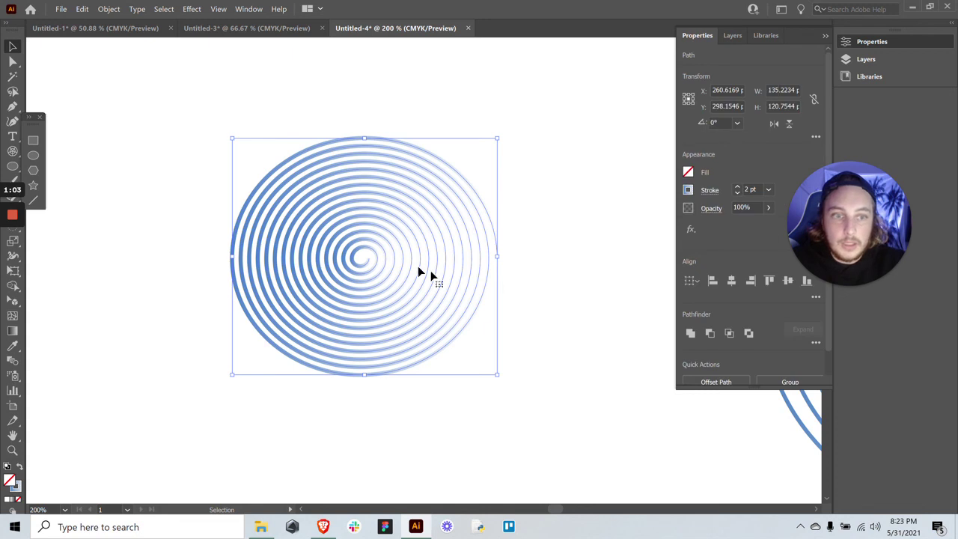
scroll(758, 302, "down", 1)
right_click(378, 256)
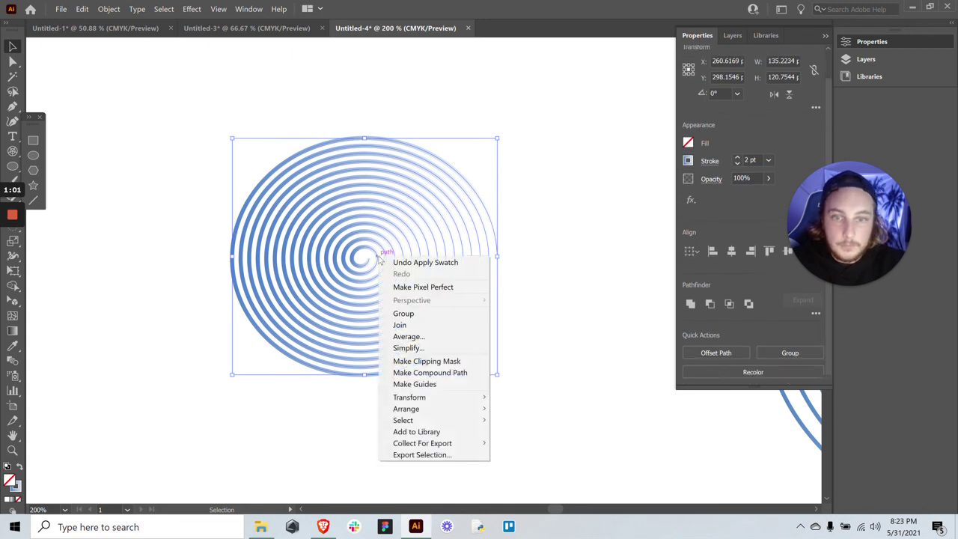
left_click(766, 157)
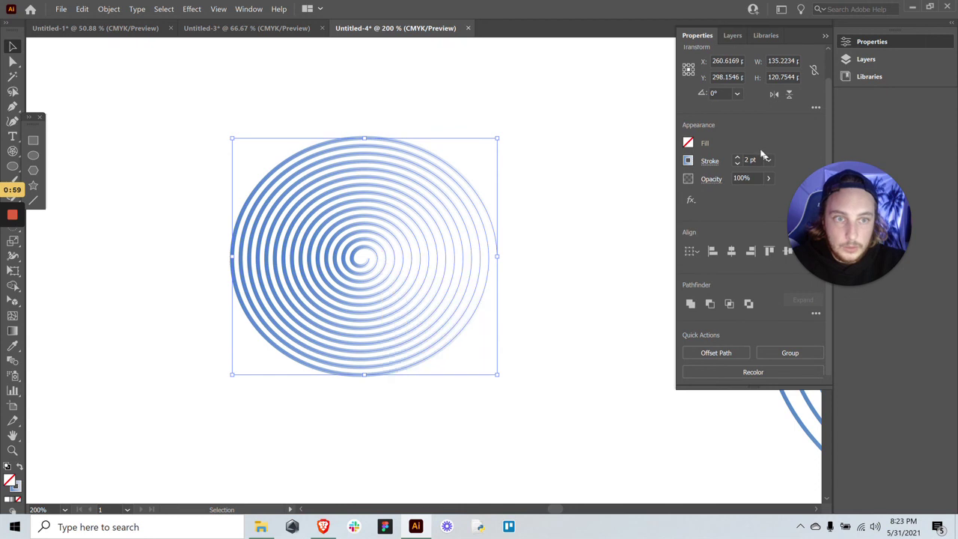
scroll(744, 139, "up", 1)
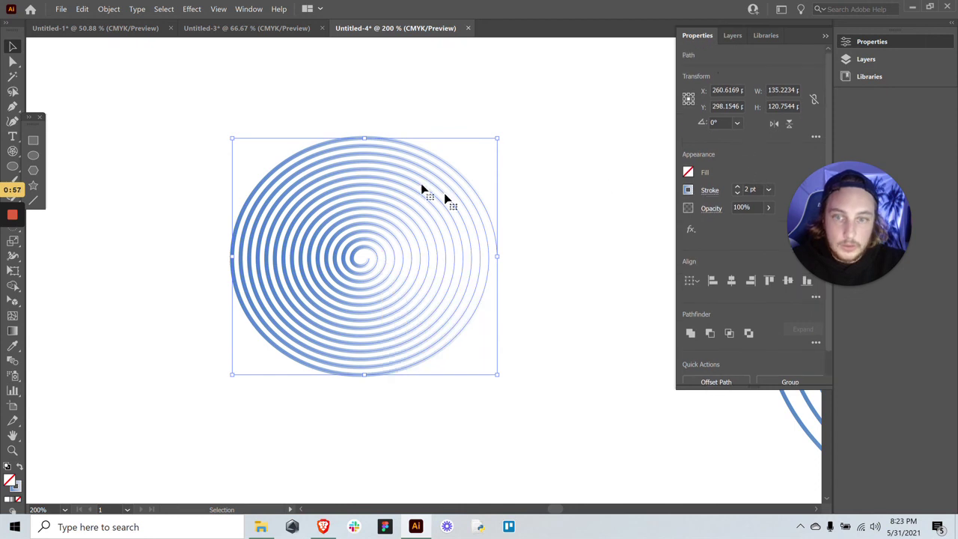
left_click(717, 191)
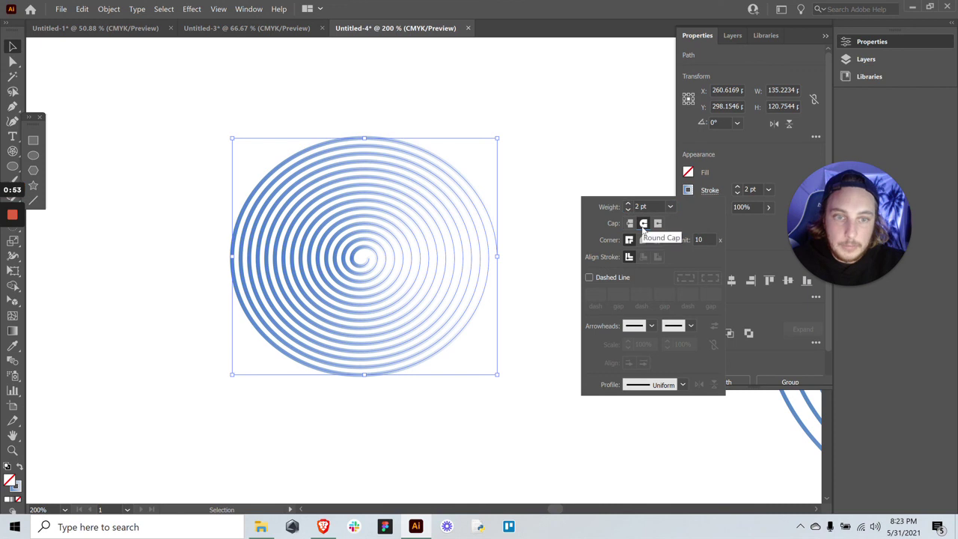
left_click(641, 228)
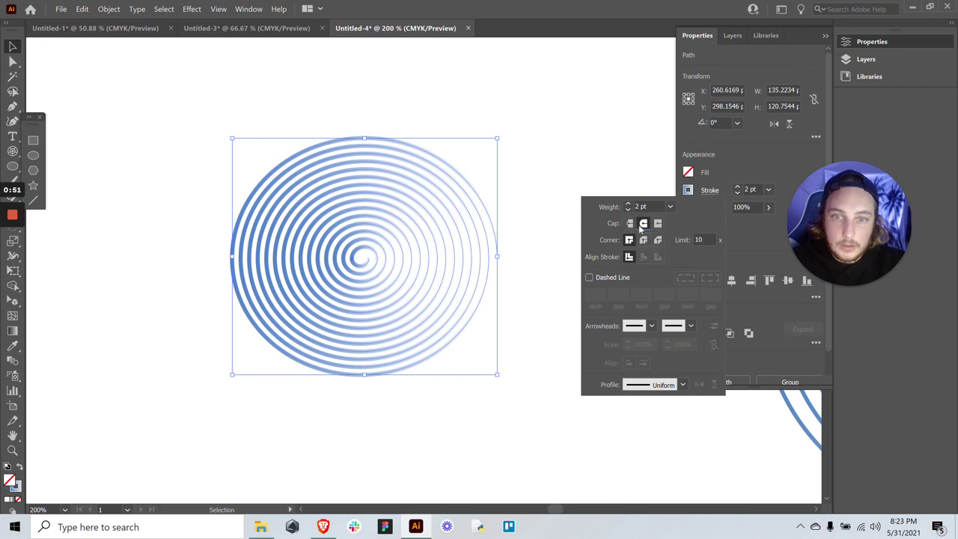
Change the spiral's stroke colour to the solid green swatch
left_click(687, 192)
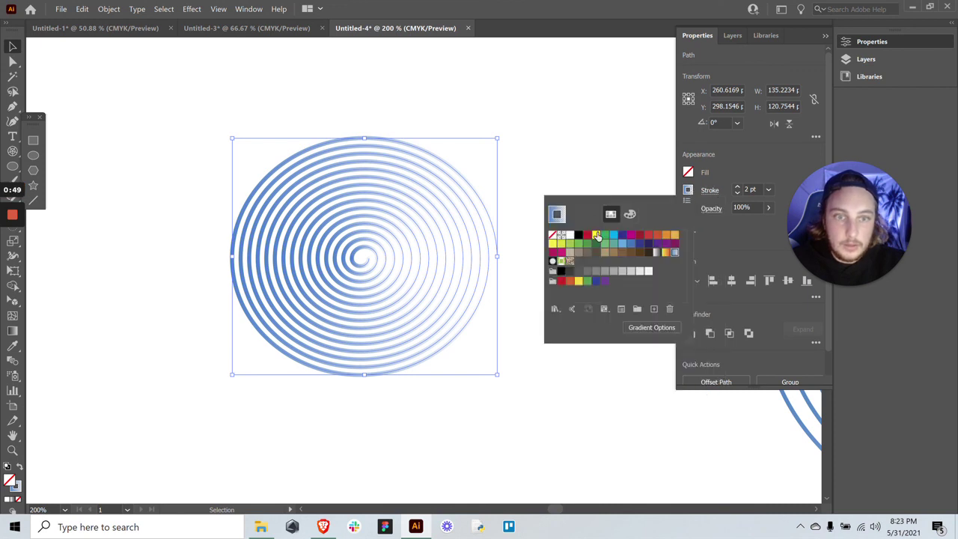
left_click(604, 235)
left_click(707, 196)
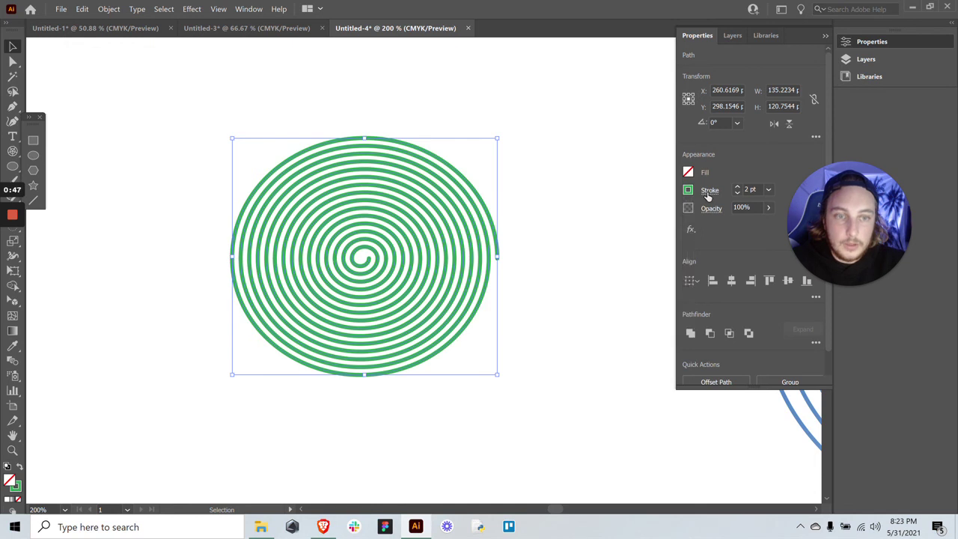
Set the spiral's stroke to a round cap and a round join corner
left_click(706, 196)
left_click(629, 224)
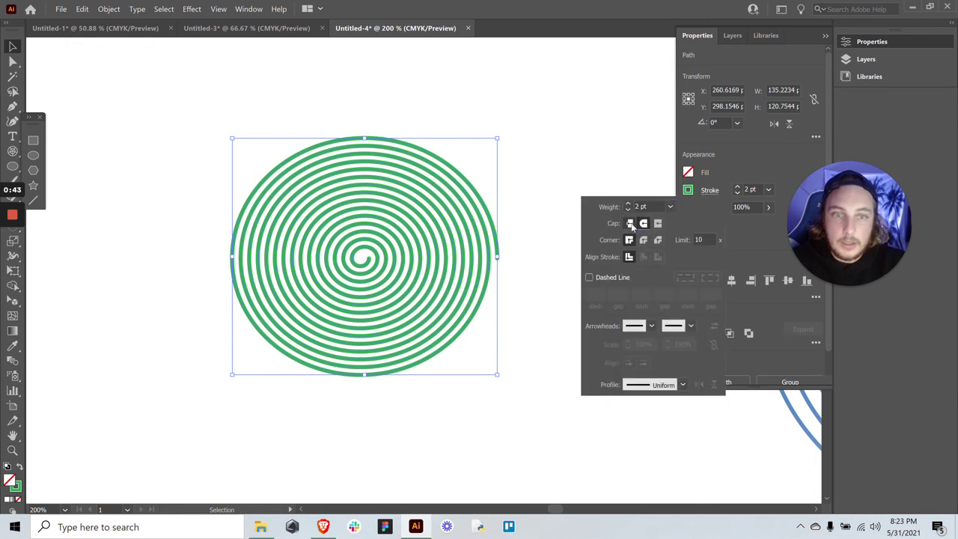
left_click(643, 223)
left_click(643, 240)
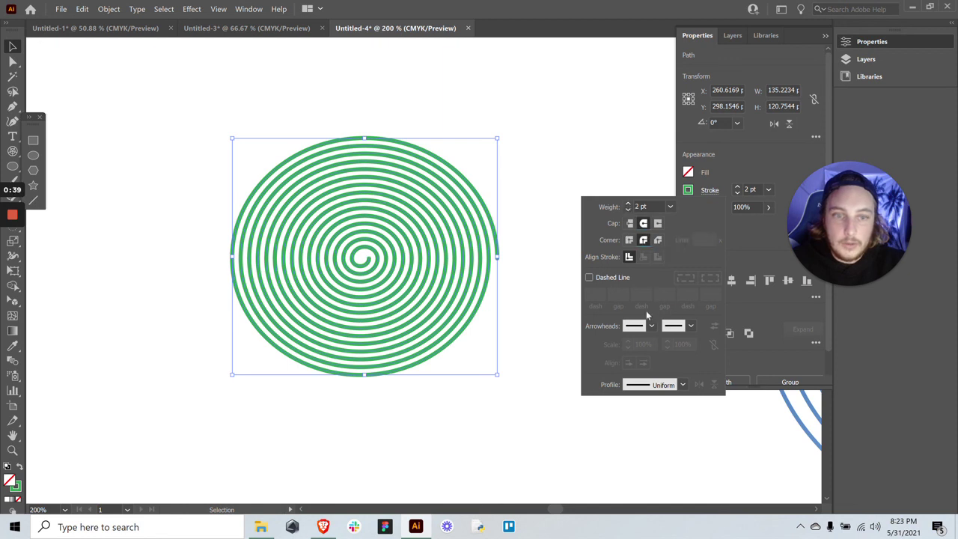
Try the half-dome width profile on the spiral's stroke, settle on the wedge-shaped tapering profile and deselect the artwork
left_click(680, 385)
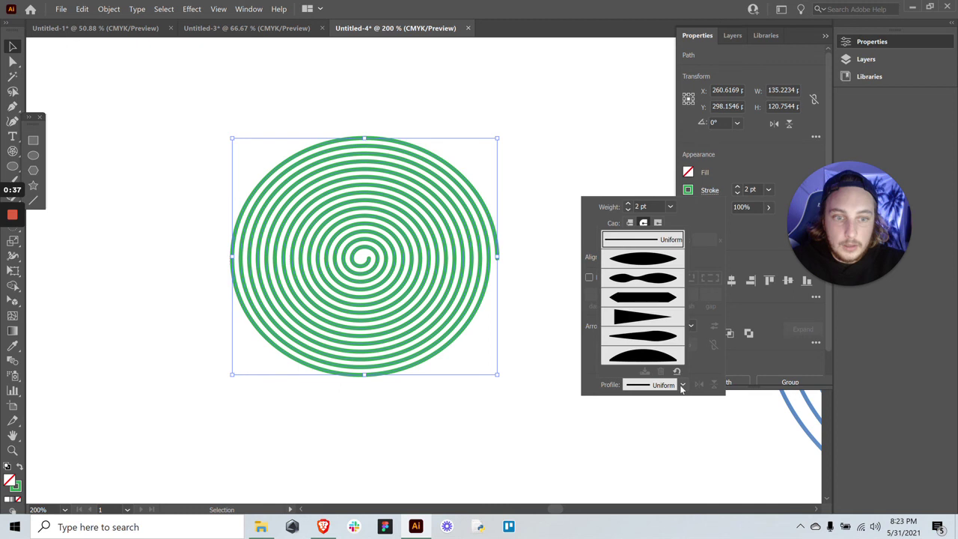
left_click(666, 356)
left_click(682, 384)
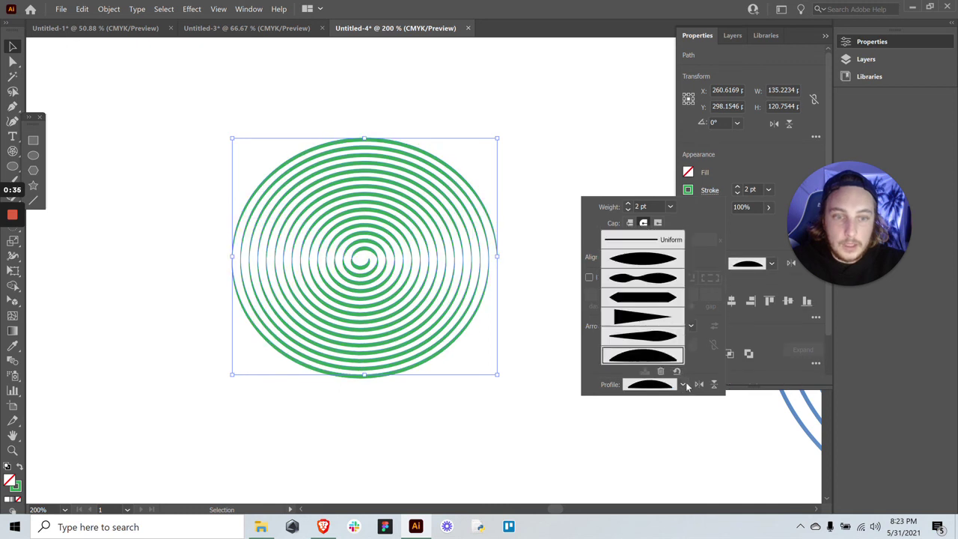
left_click(668, 323)
left_click(552, 161)
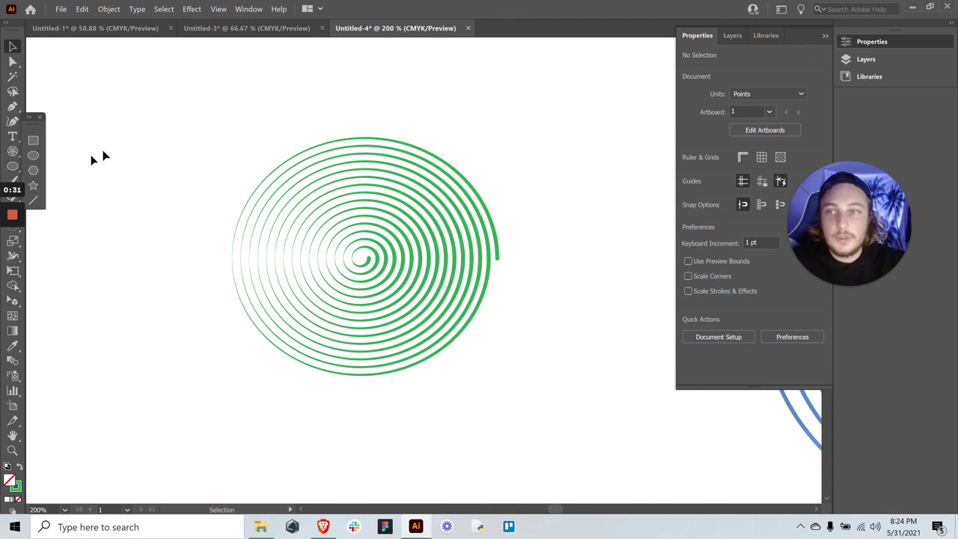